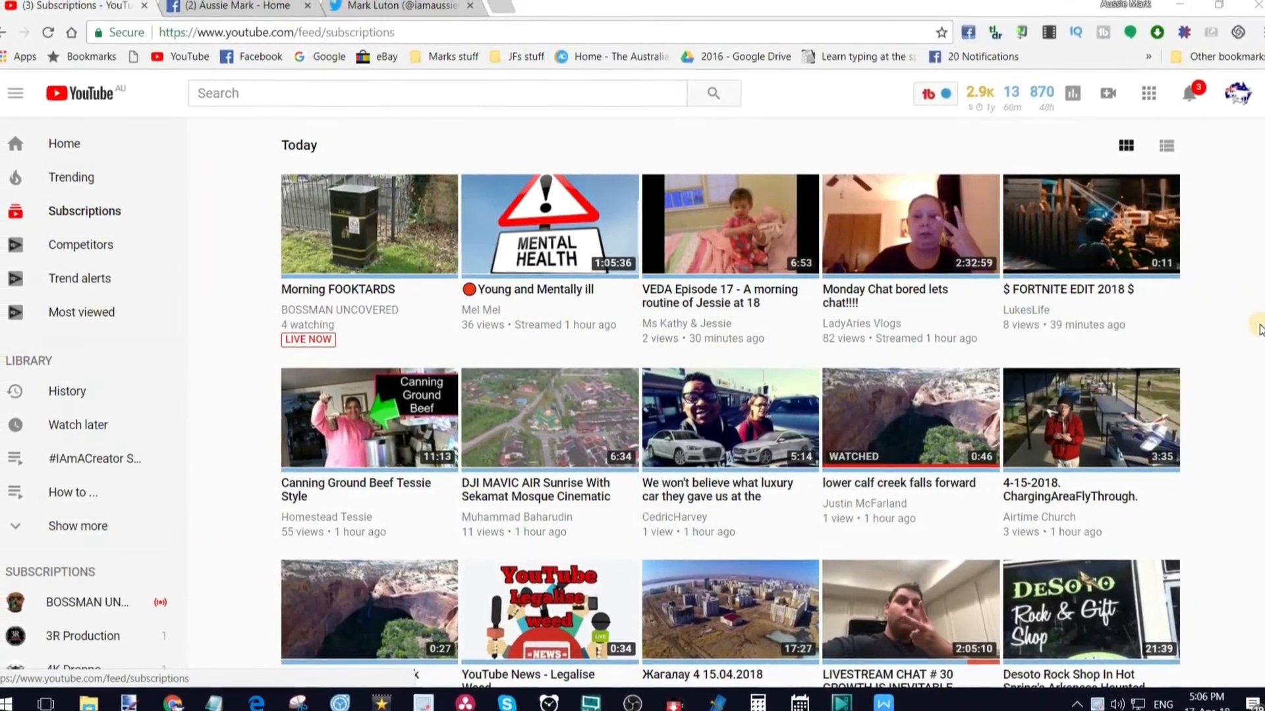
Open the Loom recording settings over the YouTube subscriptions page and move the webcam bubble up beneath the YouTube logo.
scroll(1245, 329, "down", 3)
scroll(1247, 332, "up", 3)
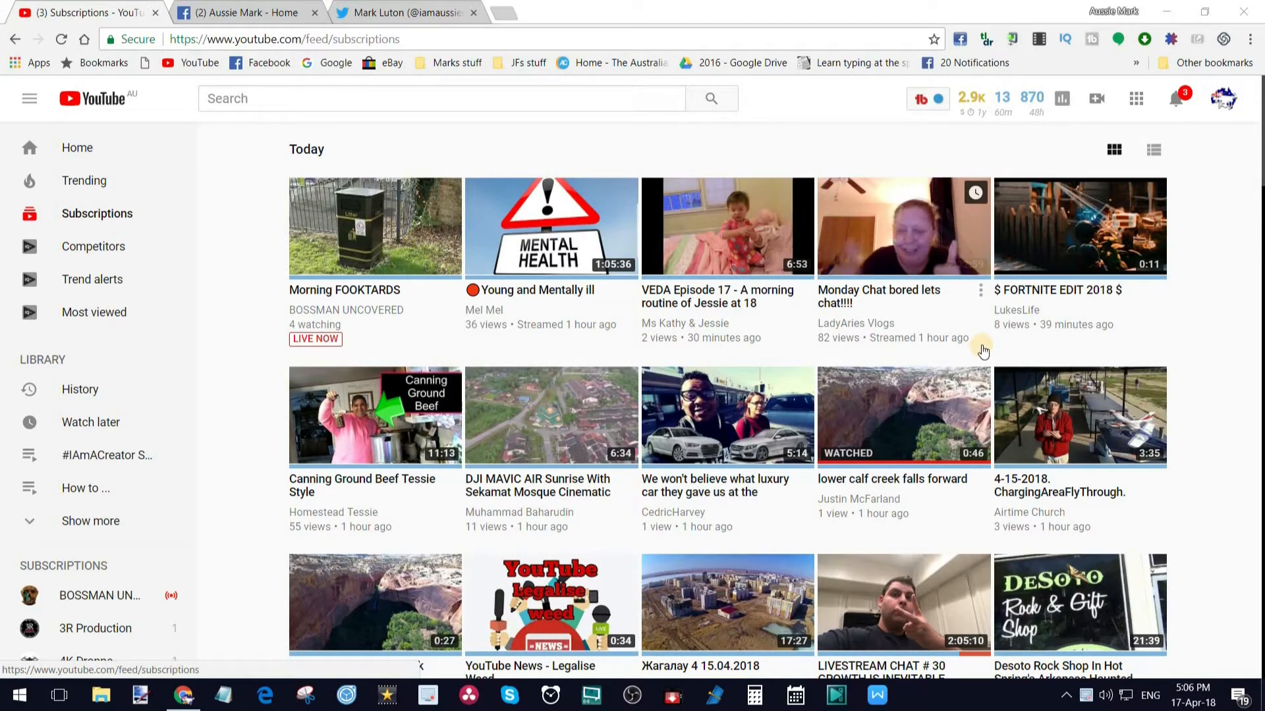
left_click(1223, 40)
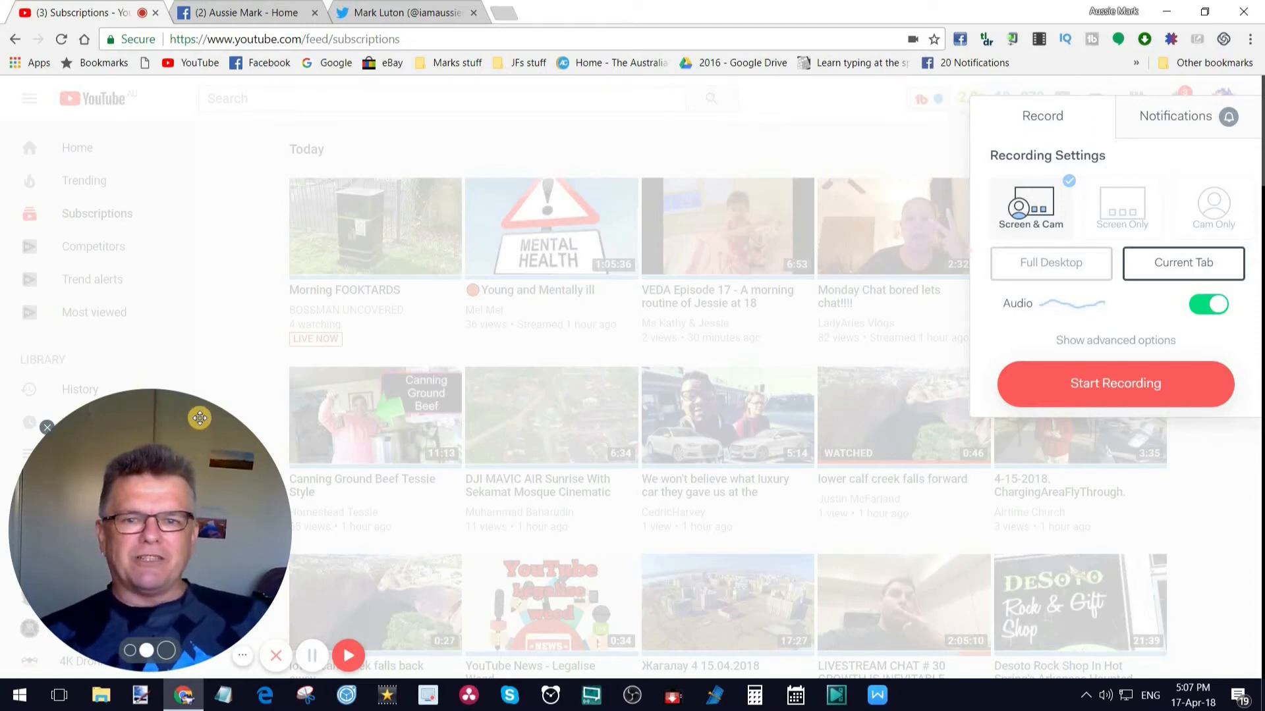
left_click_drag(196, 425, 107, 257)
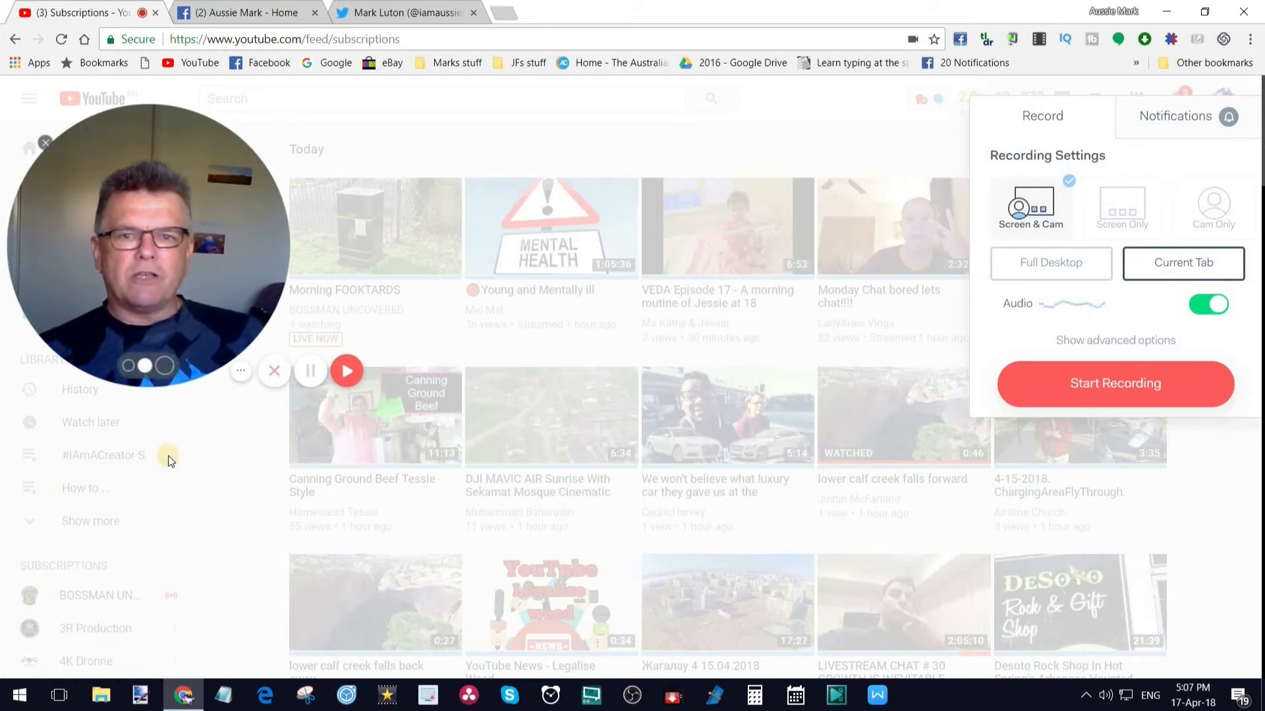
mouse_move(169, 218)
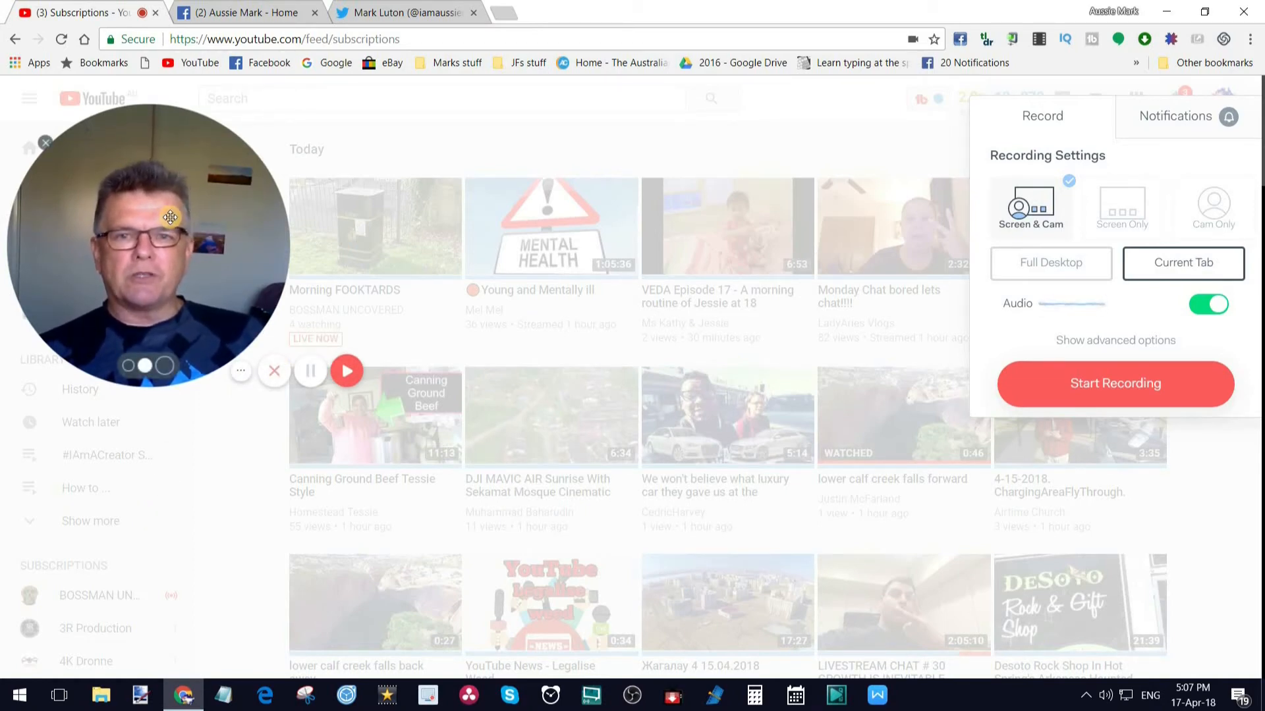
Shrink the webcam bubble to its smallest size, move it lower on the page and hide the recording controls.
left_click(148, 367)
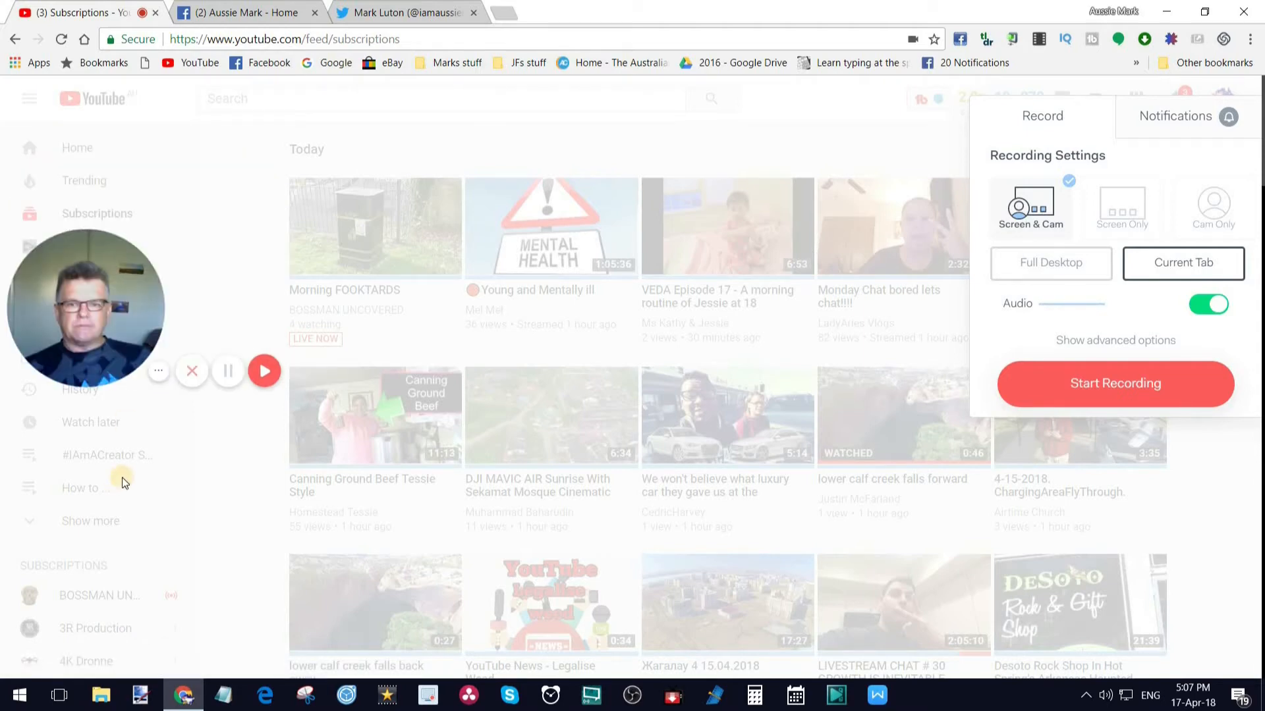
mouse_move(102, 254)
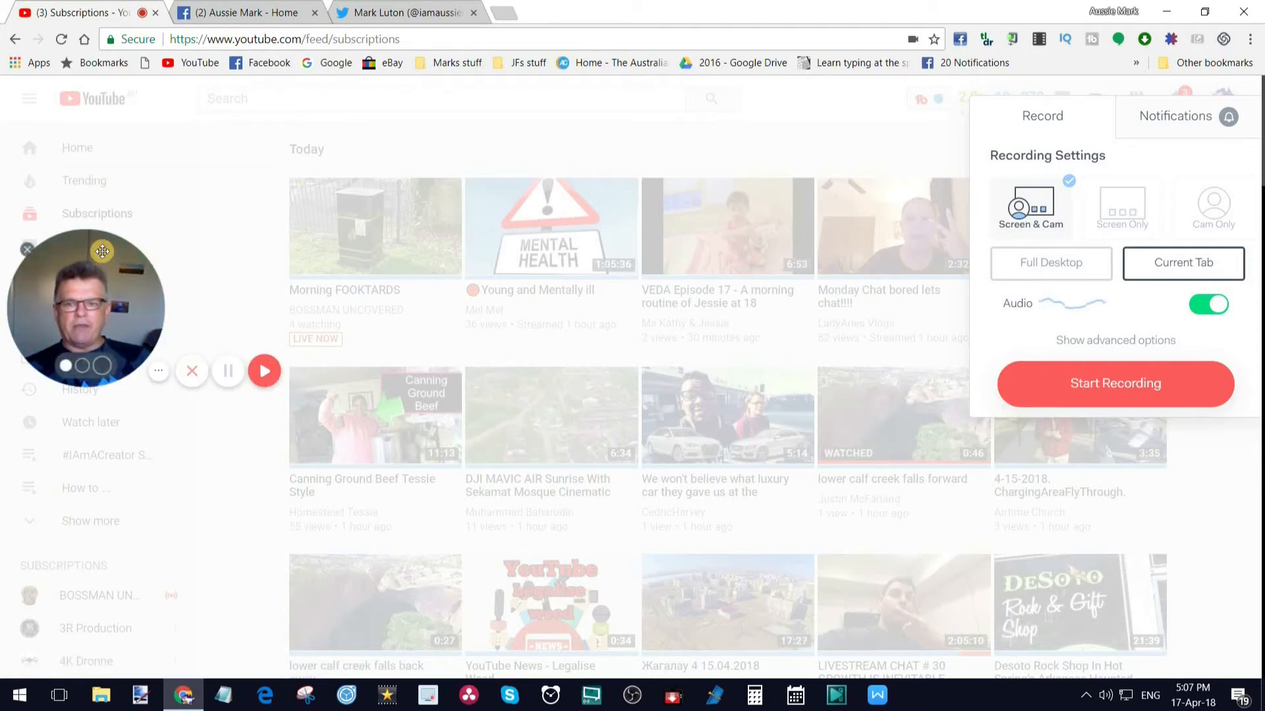
left_click_drag(111, 291, 164, 410)
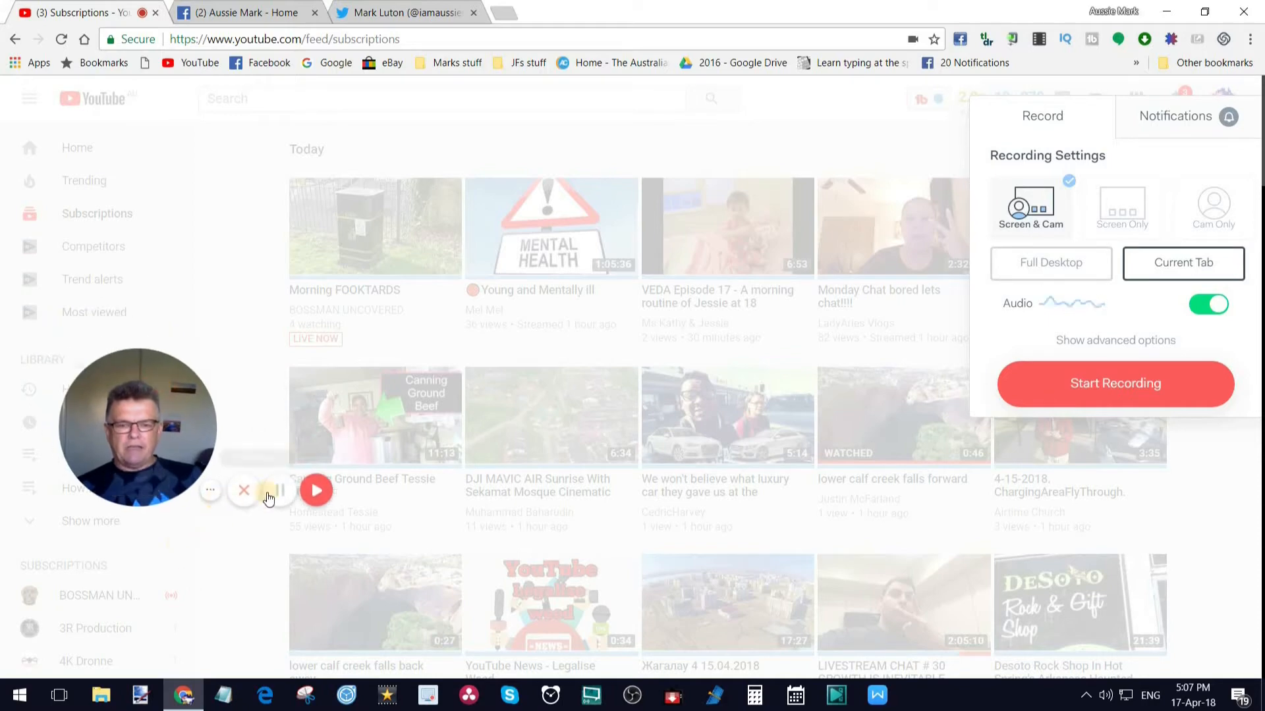
left_click(205, 500)
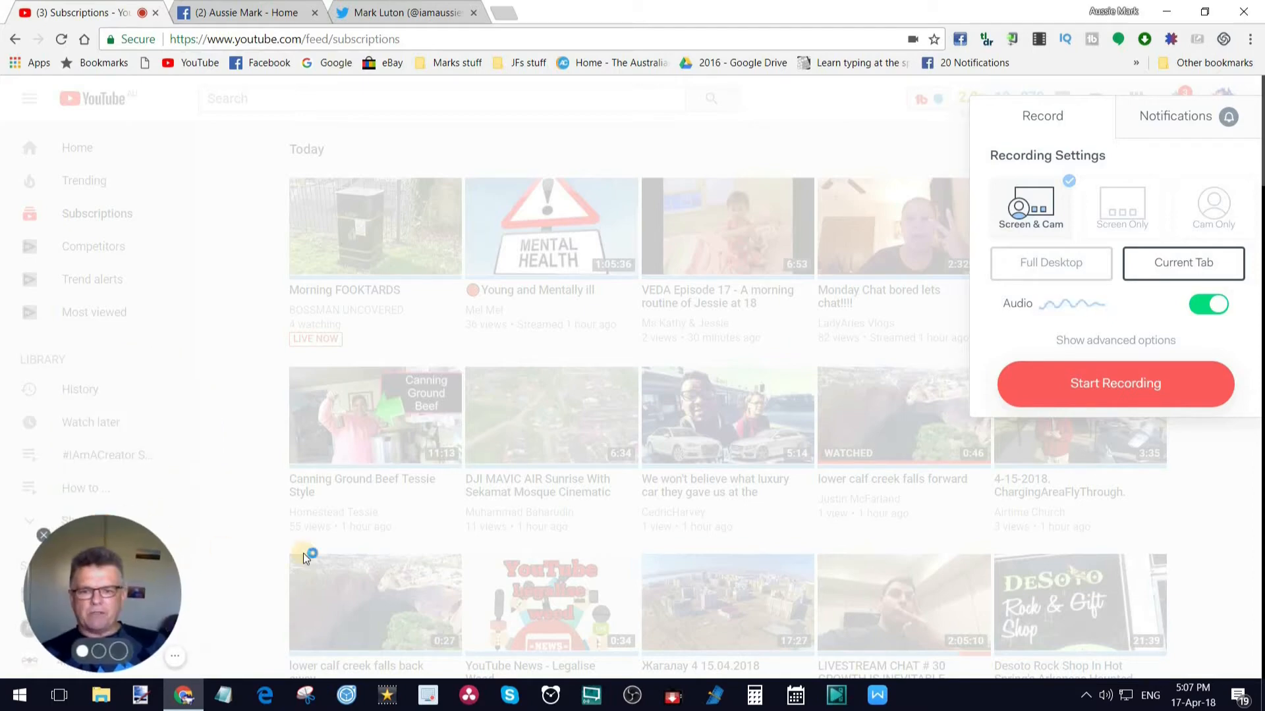
Enlarge the webcam bubble to its largest size and place it at the centre of the page.
left_click_drag(111, 529, 560, 103)
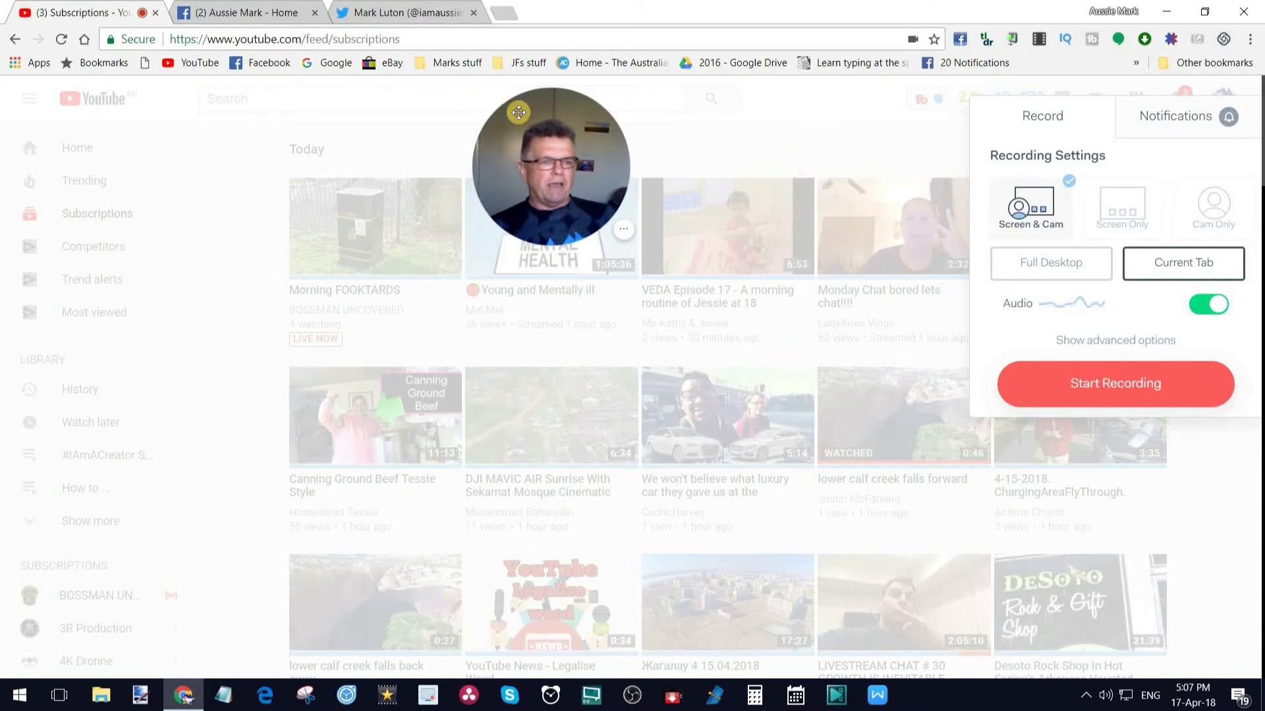
left_click_drag(546, 101, 638, 294)
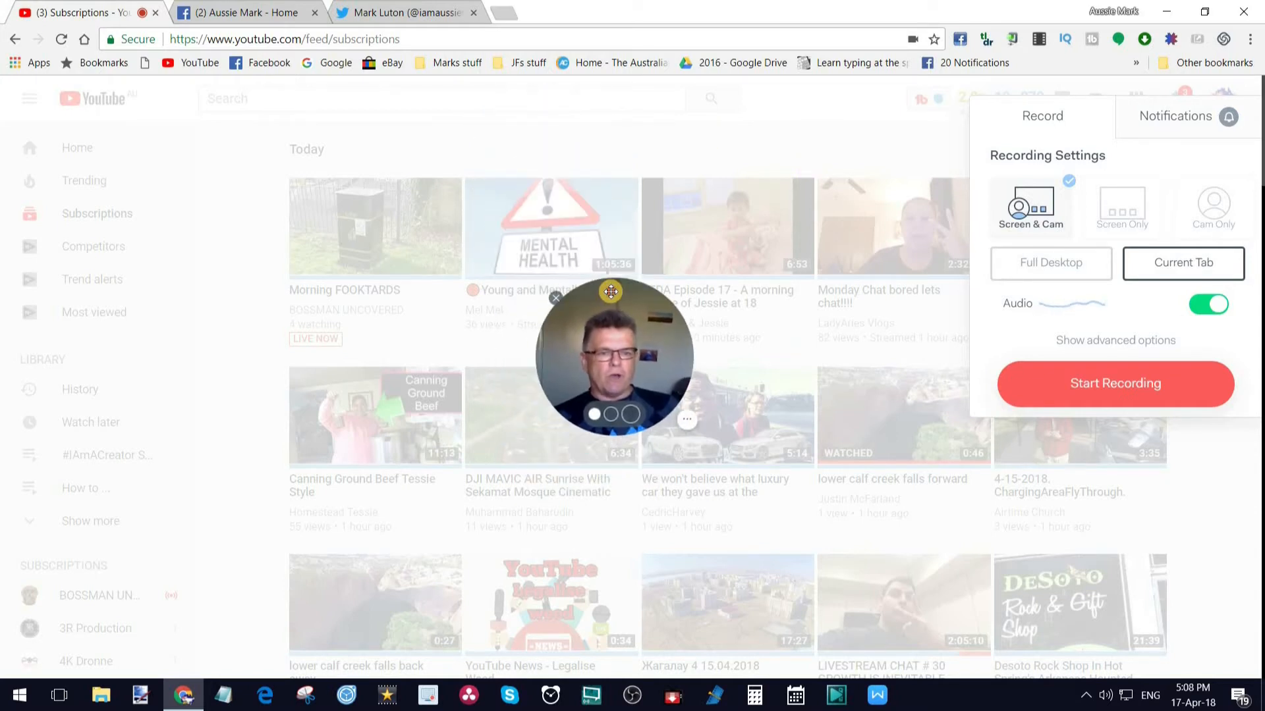
left_click(631, 414)
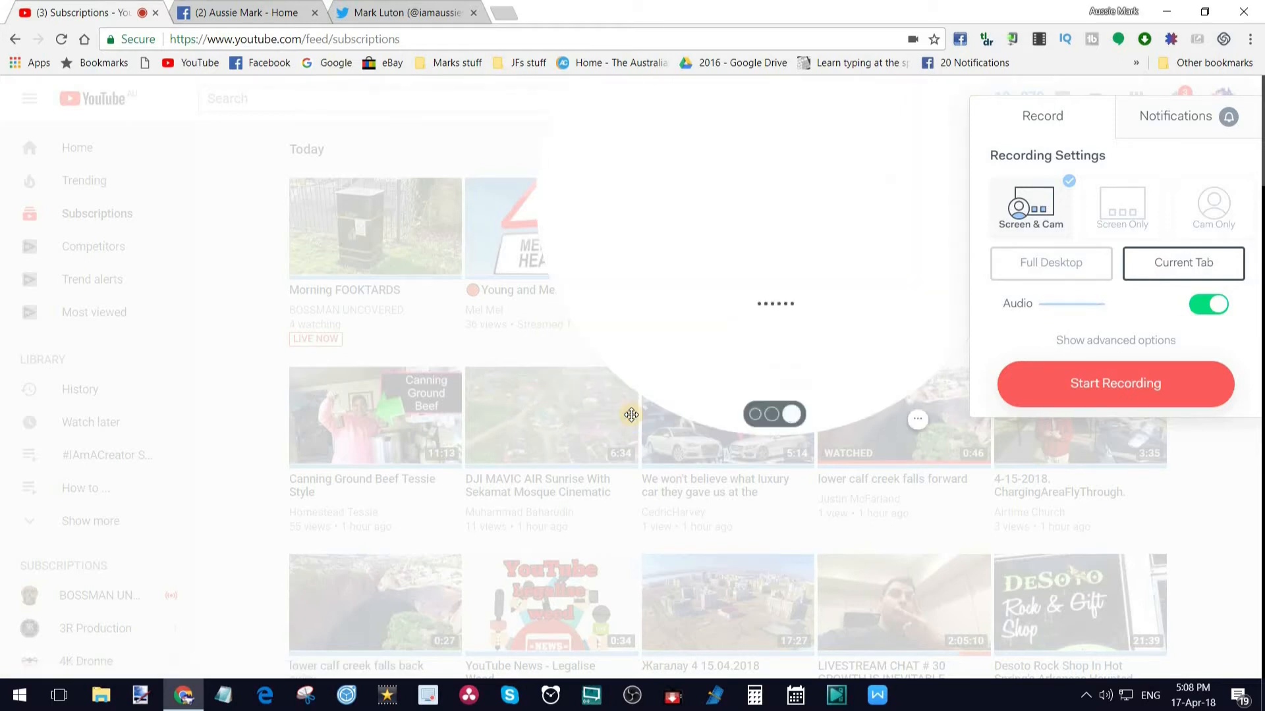
left_click_drag(583, 132, 435, 311)
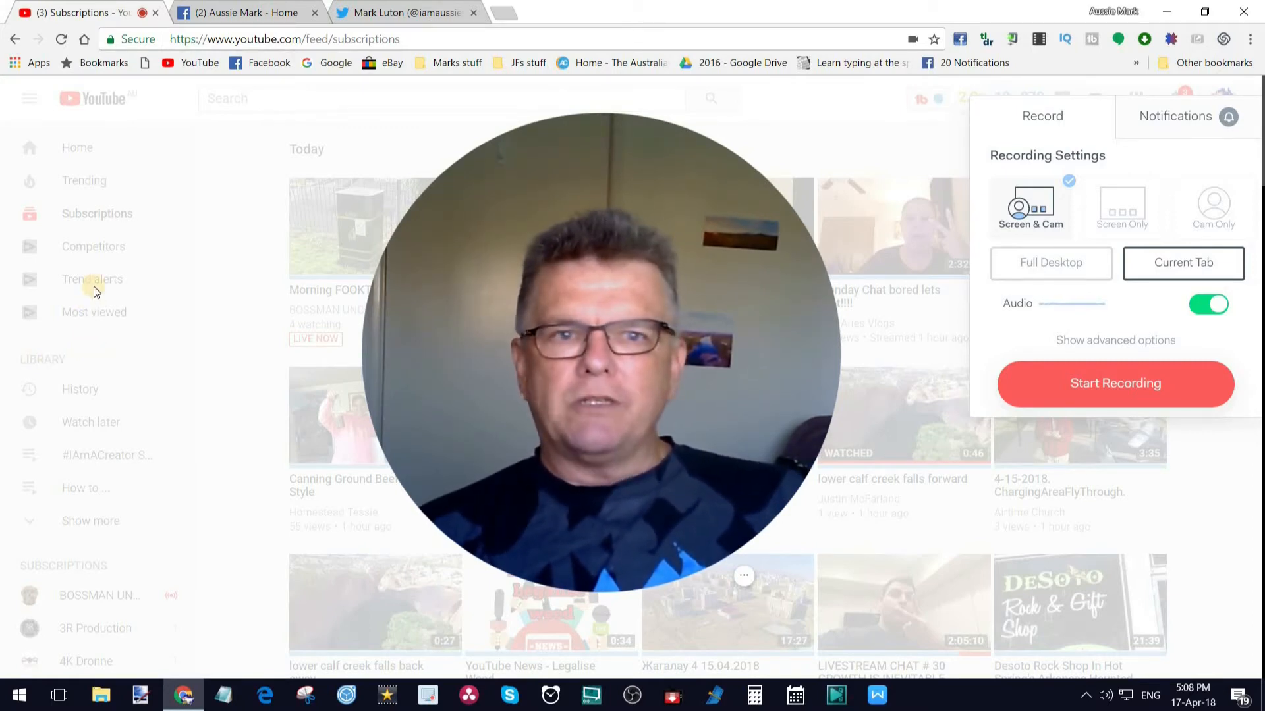
Start recording the current tab with screen and camera, and reduce the webcam bubble to medium size.
left_click(1118, 389)
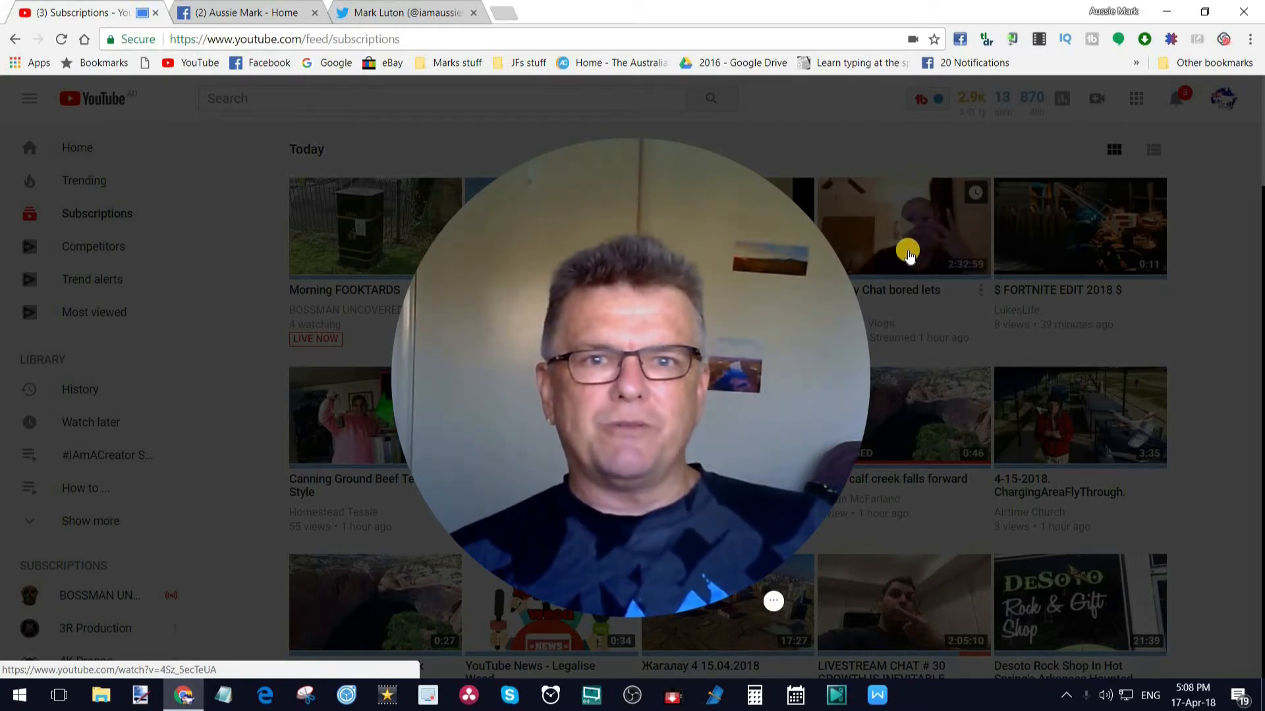
mouse_move(799, 267)
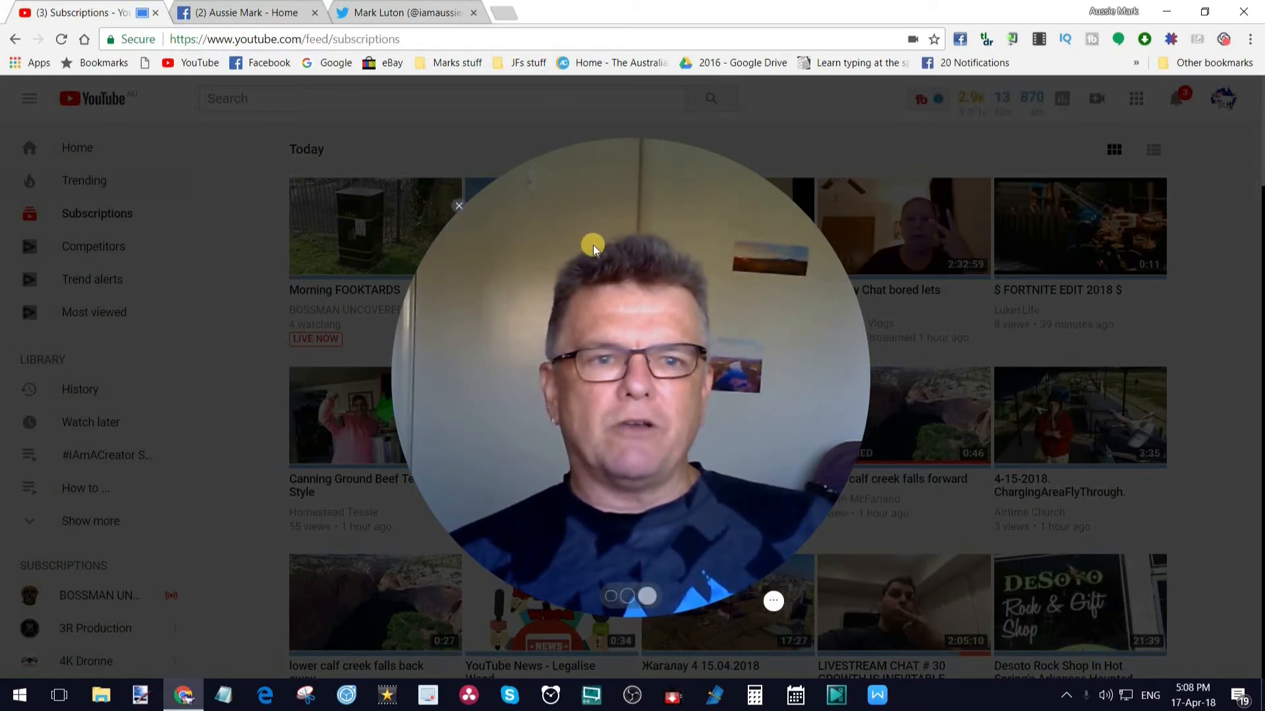
left_click(624, 598)
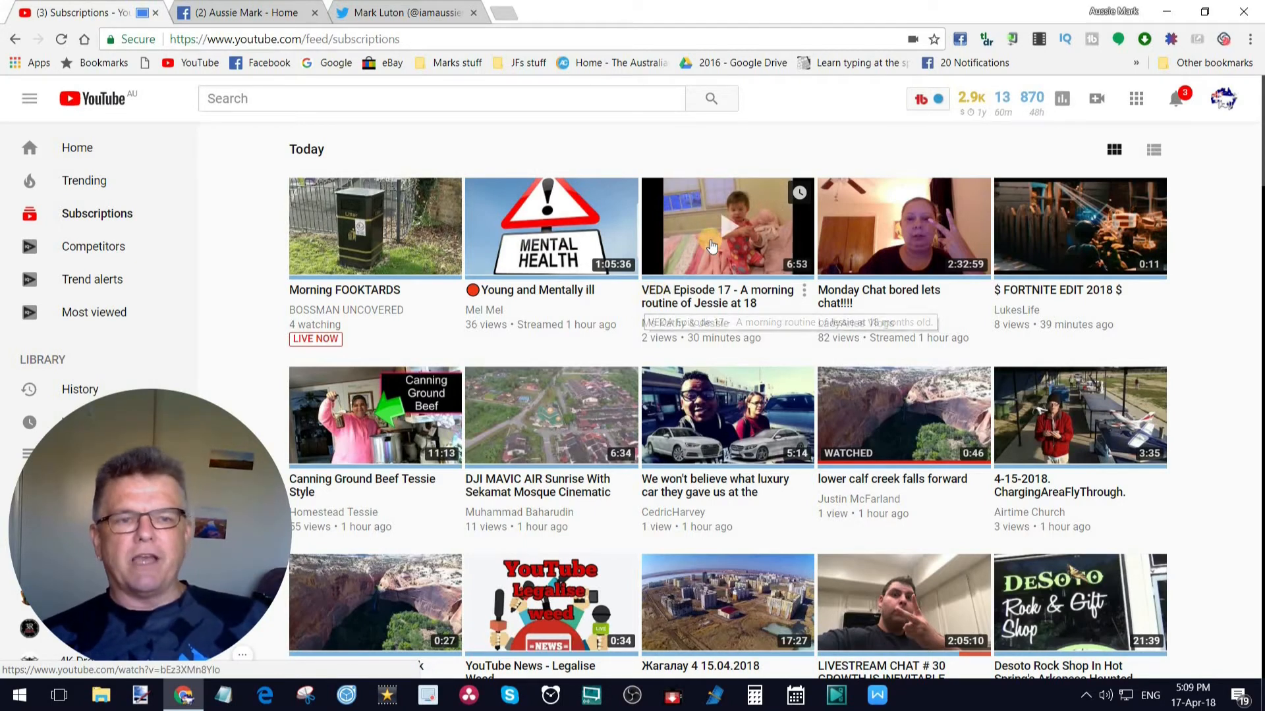
Open the VEDA Episode 17 video from the subscriptions feed and move the webcam bubble over the vidIQ statistics.
left_click(706, 219)
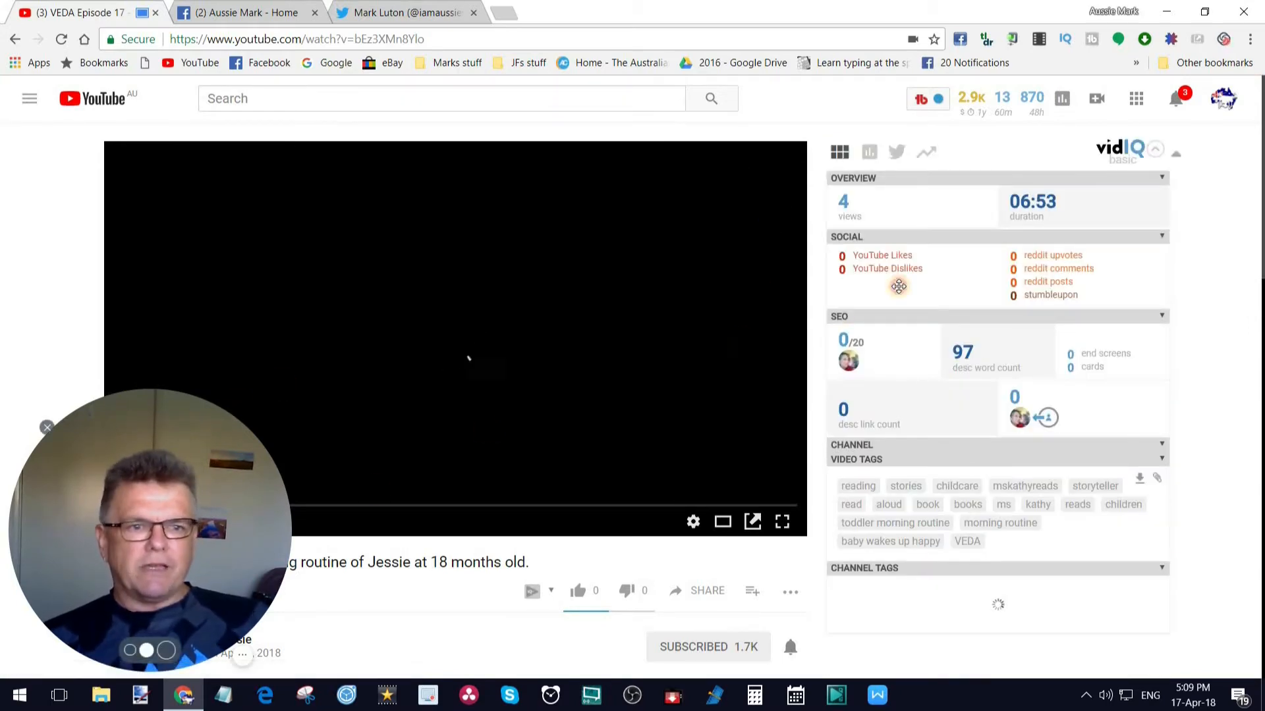
left_click_drag(183, 421, 900, 290)
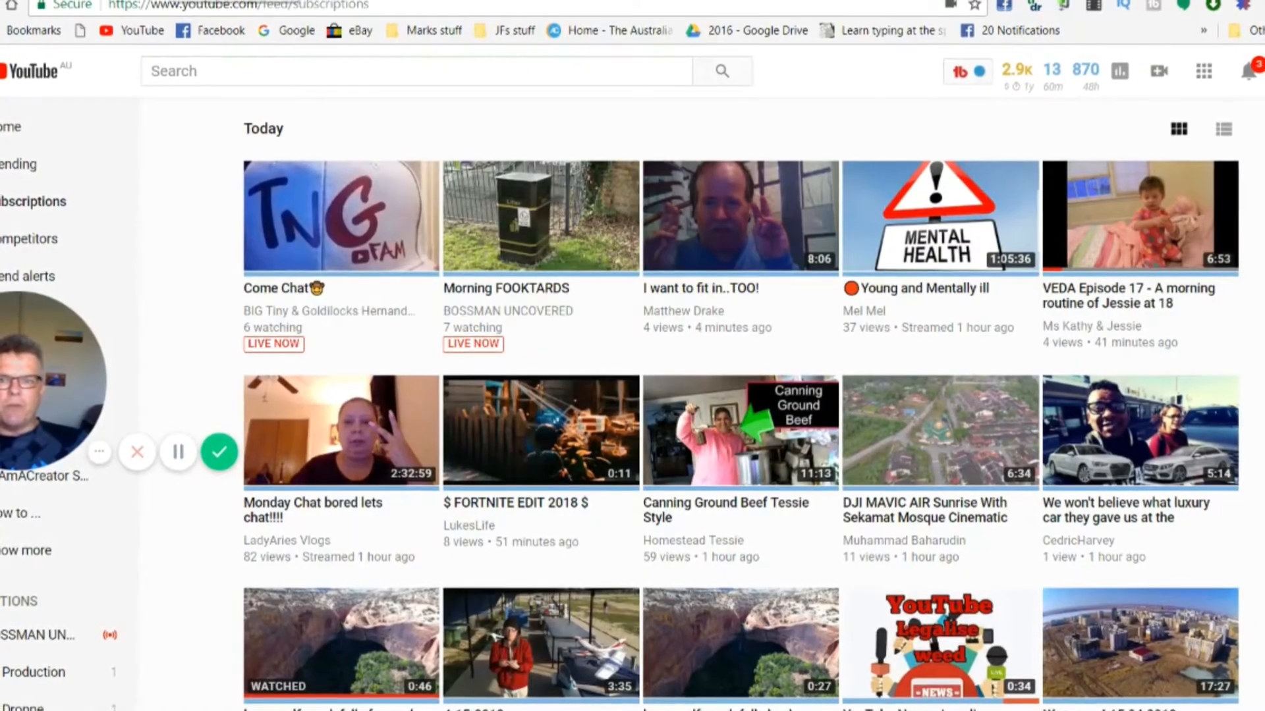
Switch to the open Facebook page and look through its posts down to the drone challenge post.
left_click(173, 0)
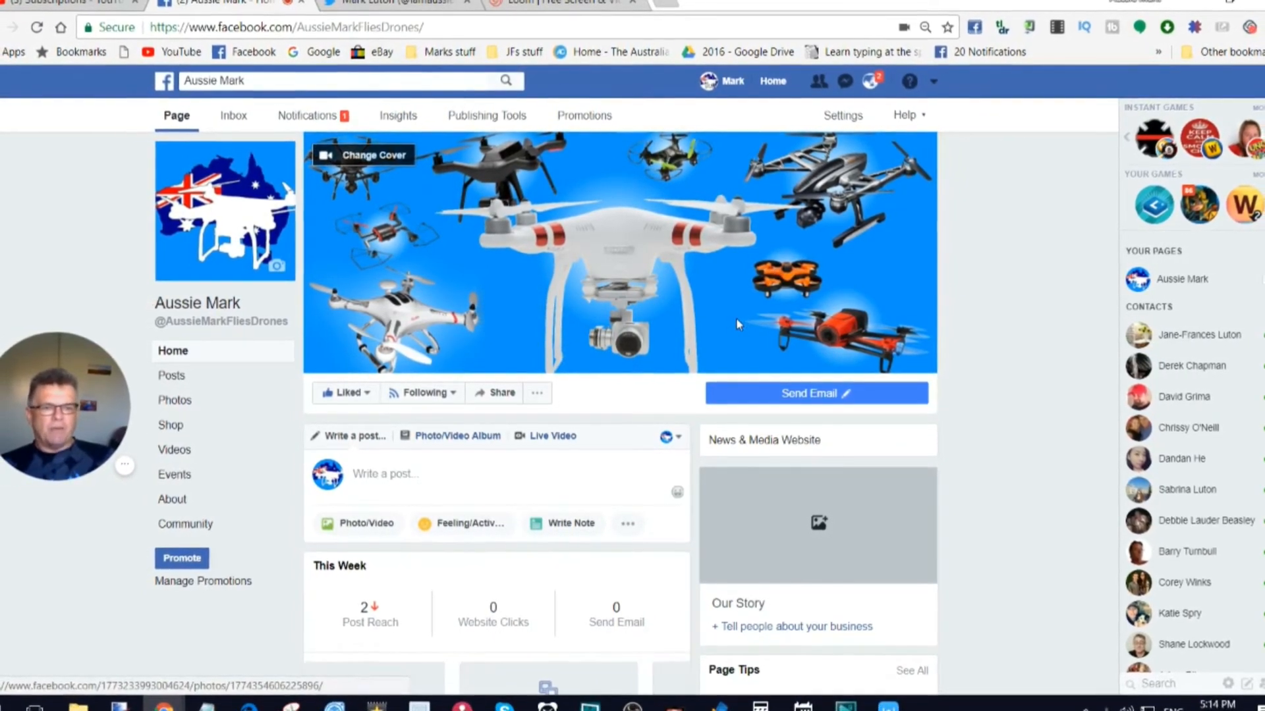
scroll(736, 317, "down", 10)
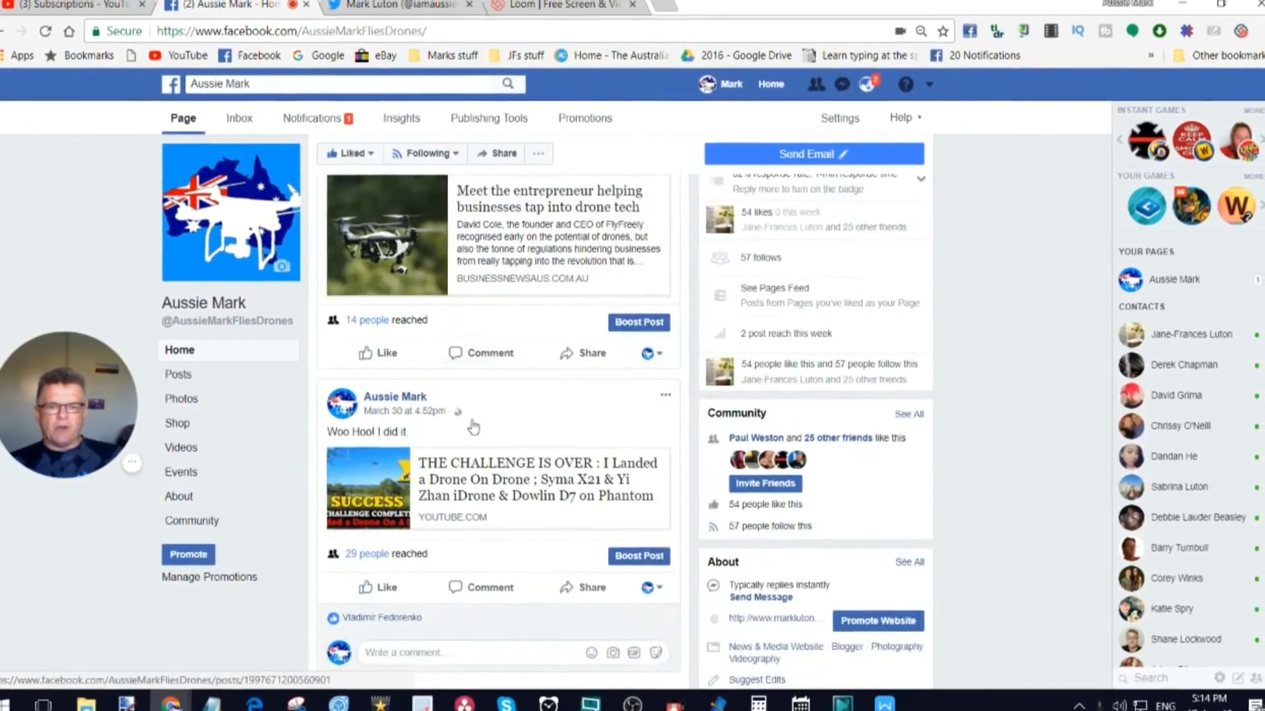
scroll(471, 423, "down", 5)
scroll(476, 408, "up", 3)
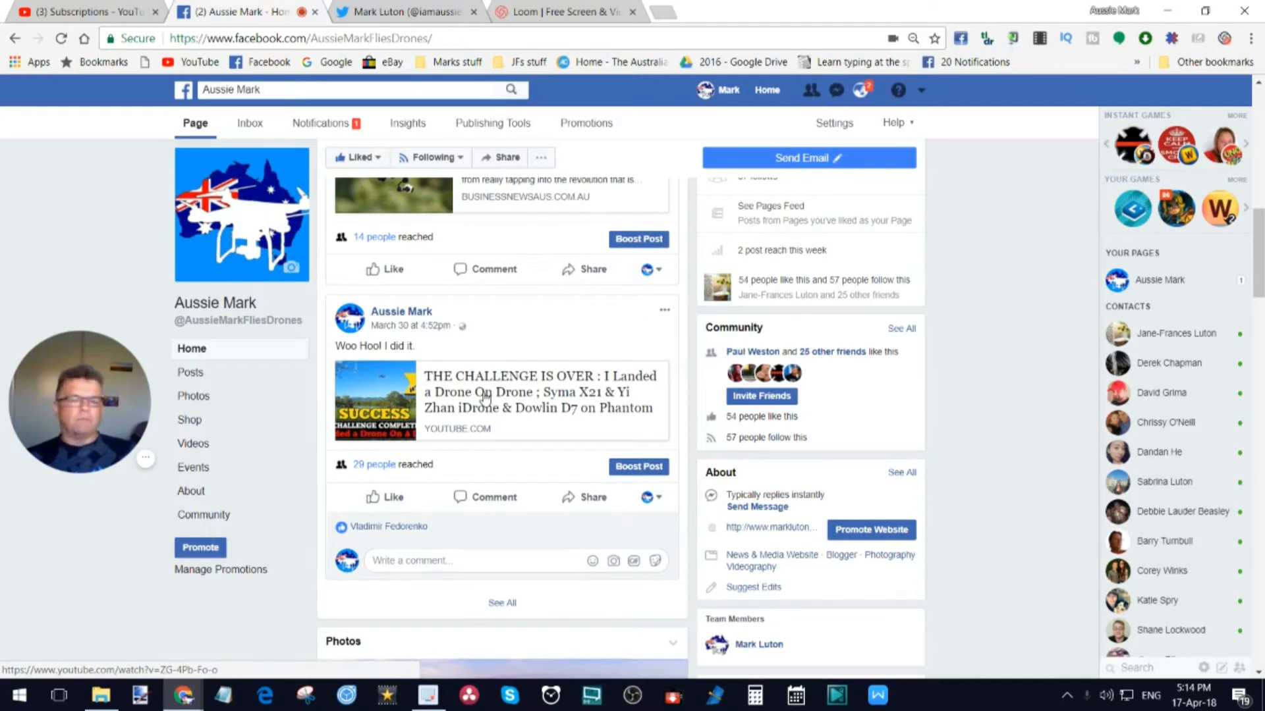
mouse_move(395, 277)
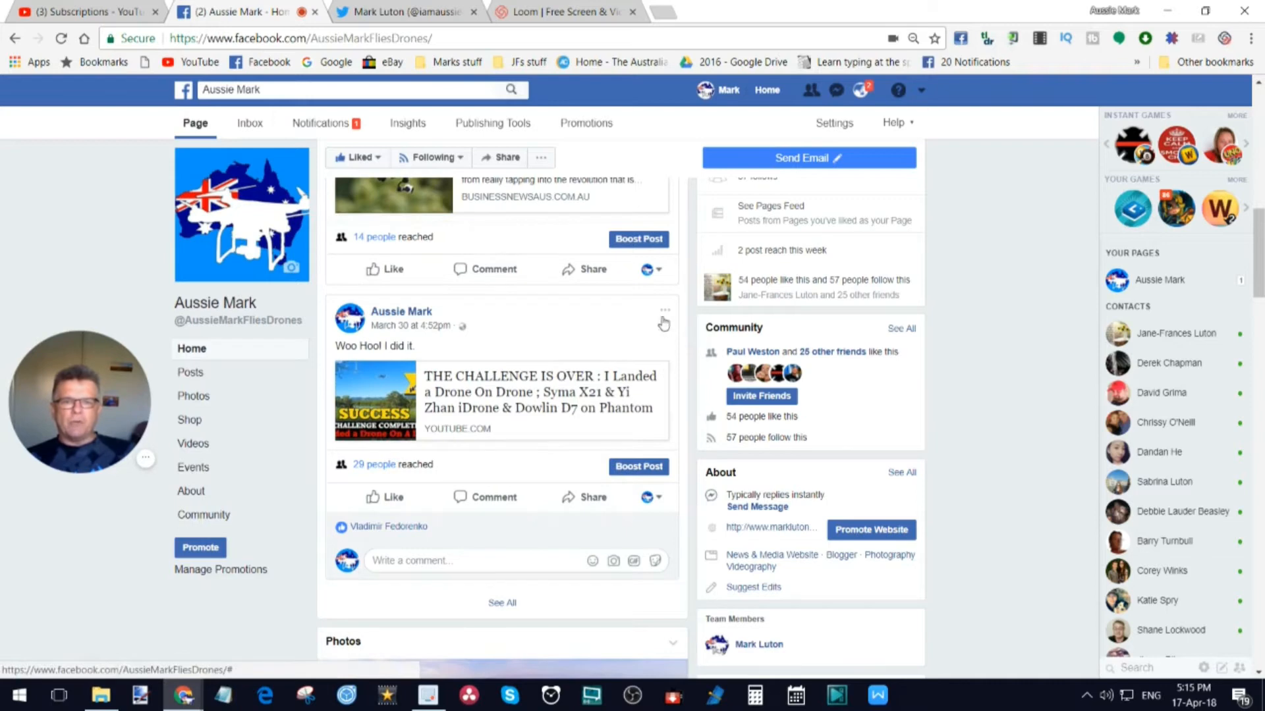
Switch to the open Twitter profile, look through its recent tweets and return to the start of the profile.
left_click(393, 12)
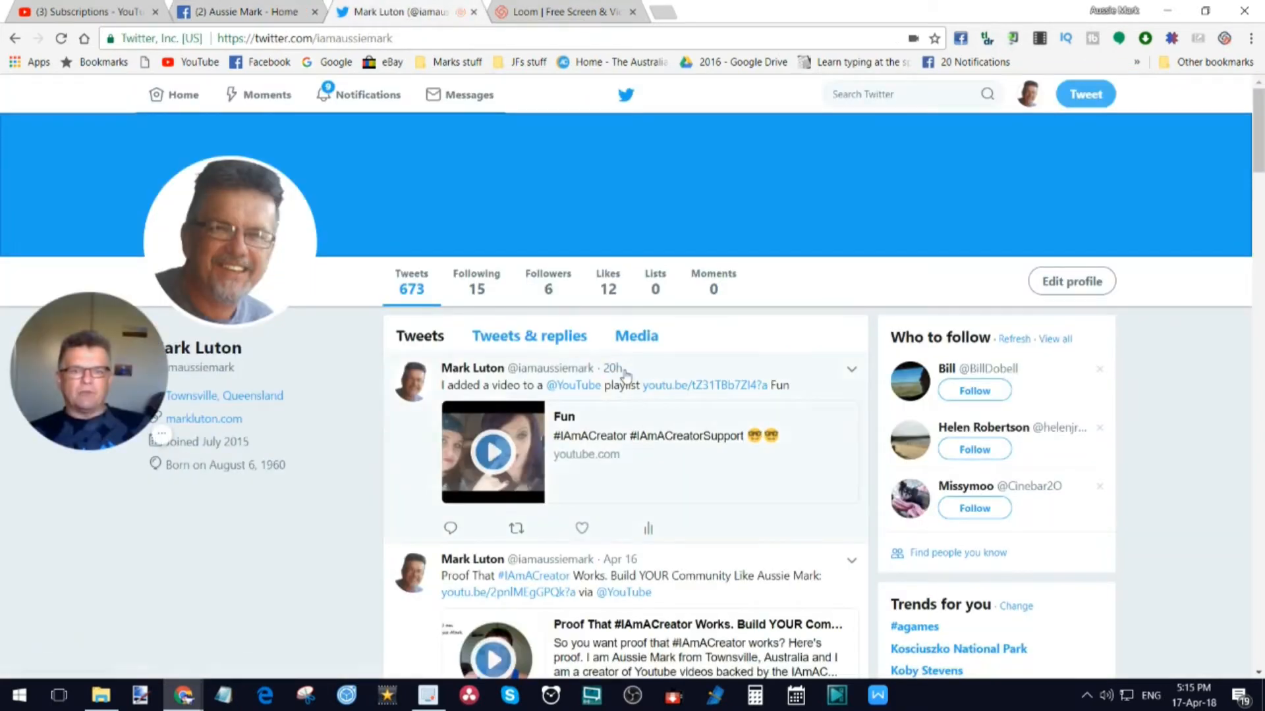
scroll(631, 415, "down", 6)
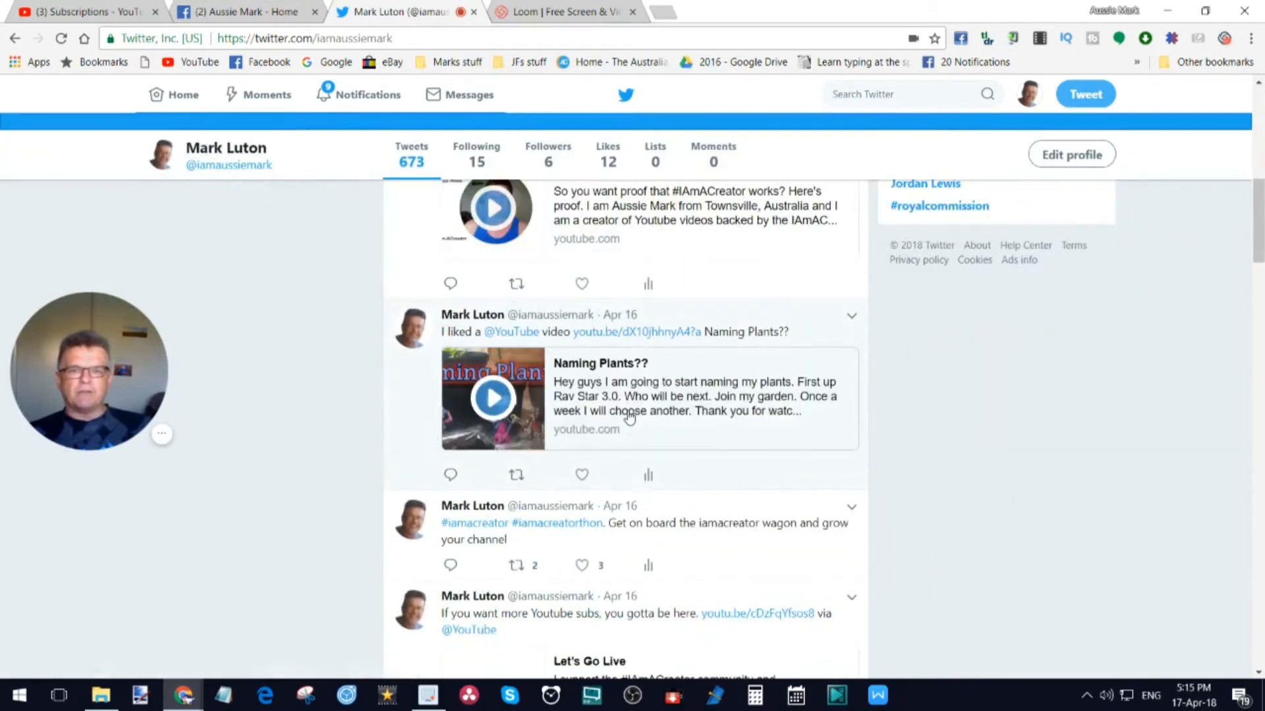
scroll(338, 440, "up", 6)
scroll(247, 296, "up", 2)
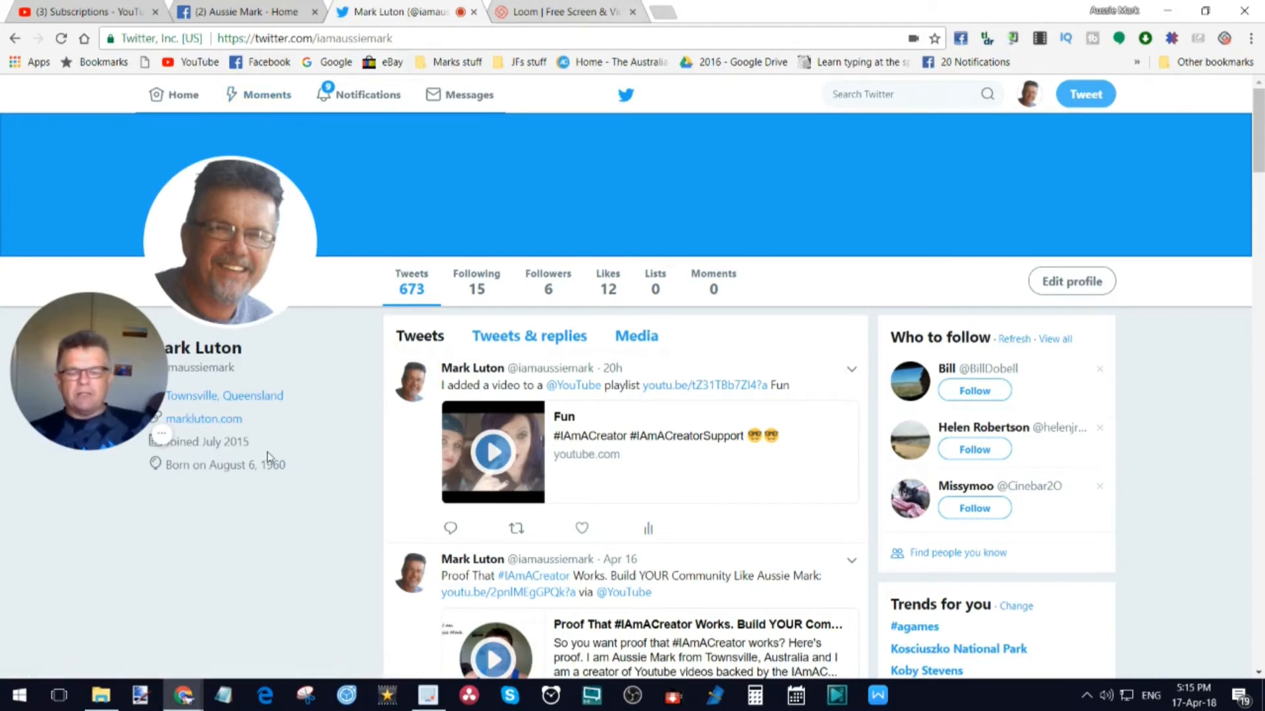
Reveal the recording controls beside the webcam bubble and finish the recording.
mouse_move(103, 402)
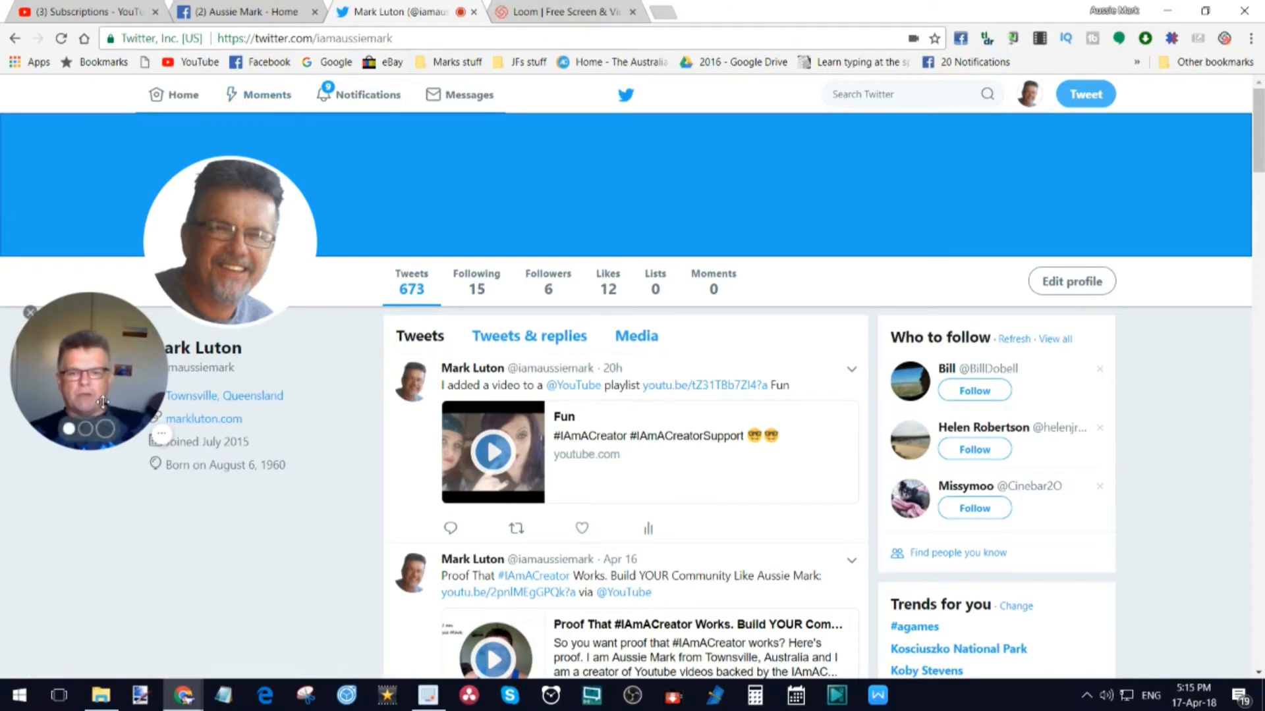
left_click(161, 434)
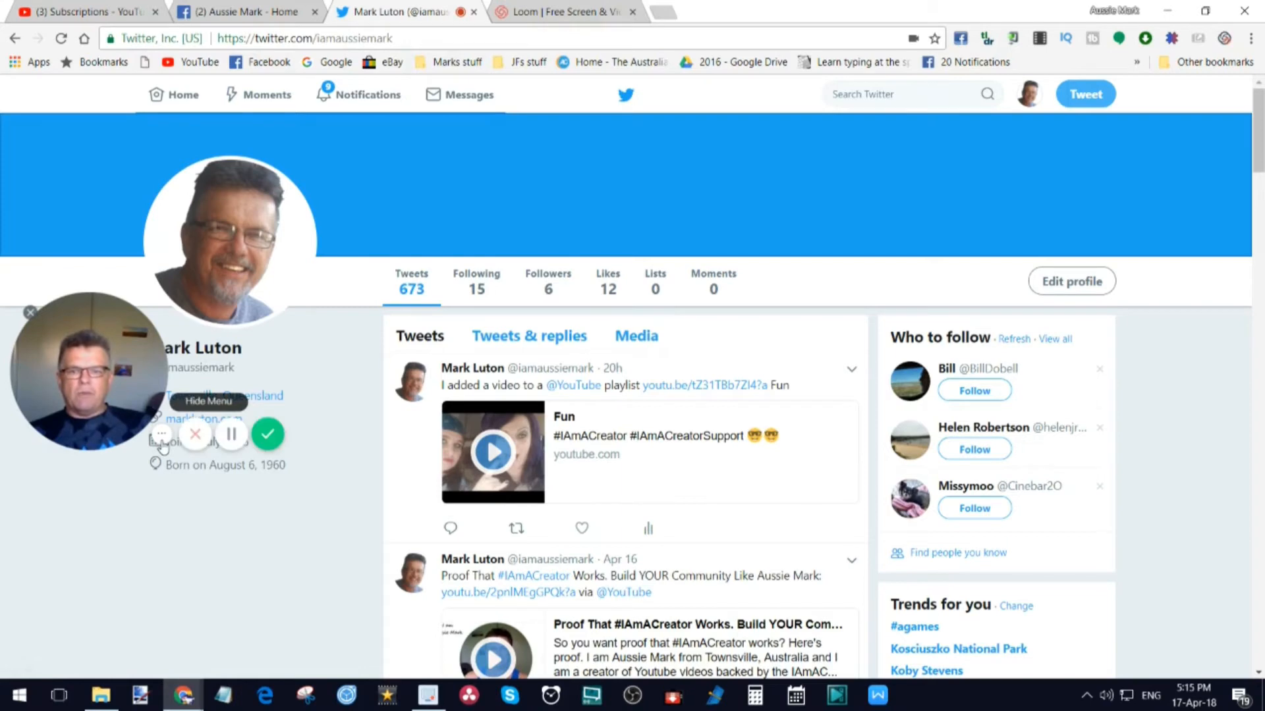
left_click(269, 436)
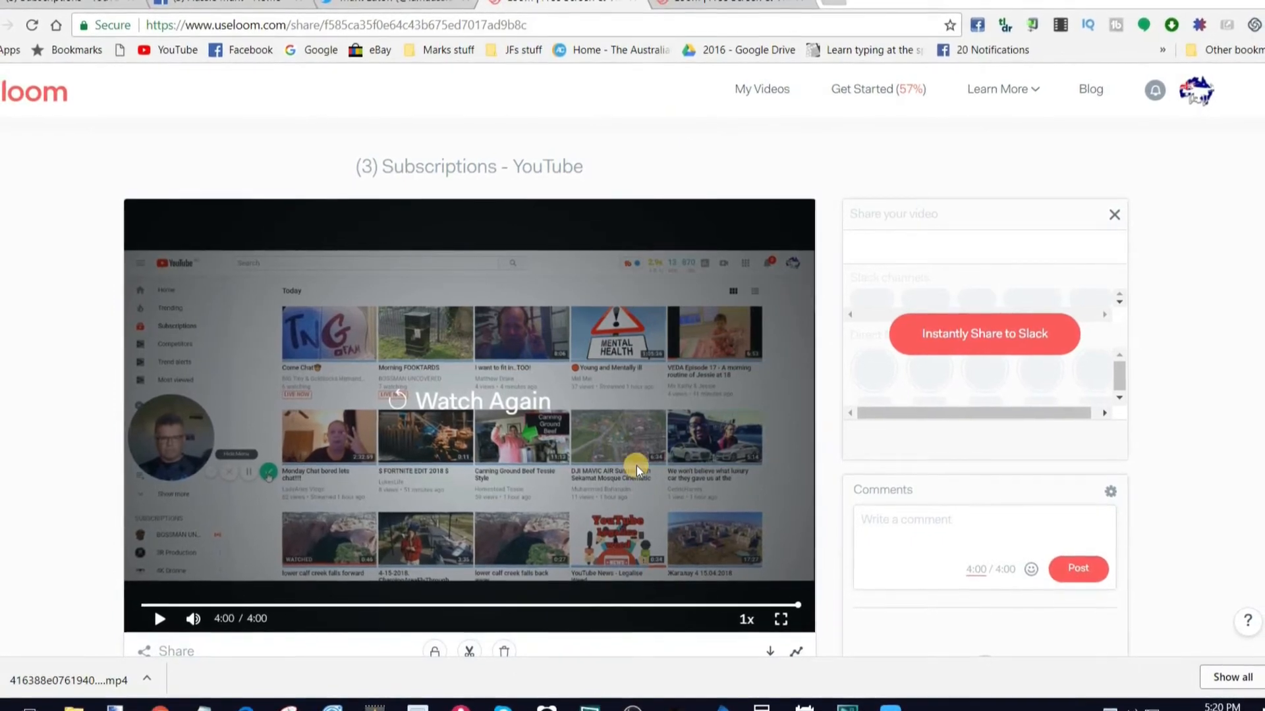
Examine the sharing options for the recorded video, including link, embed code, Twitter, Facebook and Gmail, and close them.
scroll(636, 471, "down", 1)
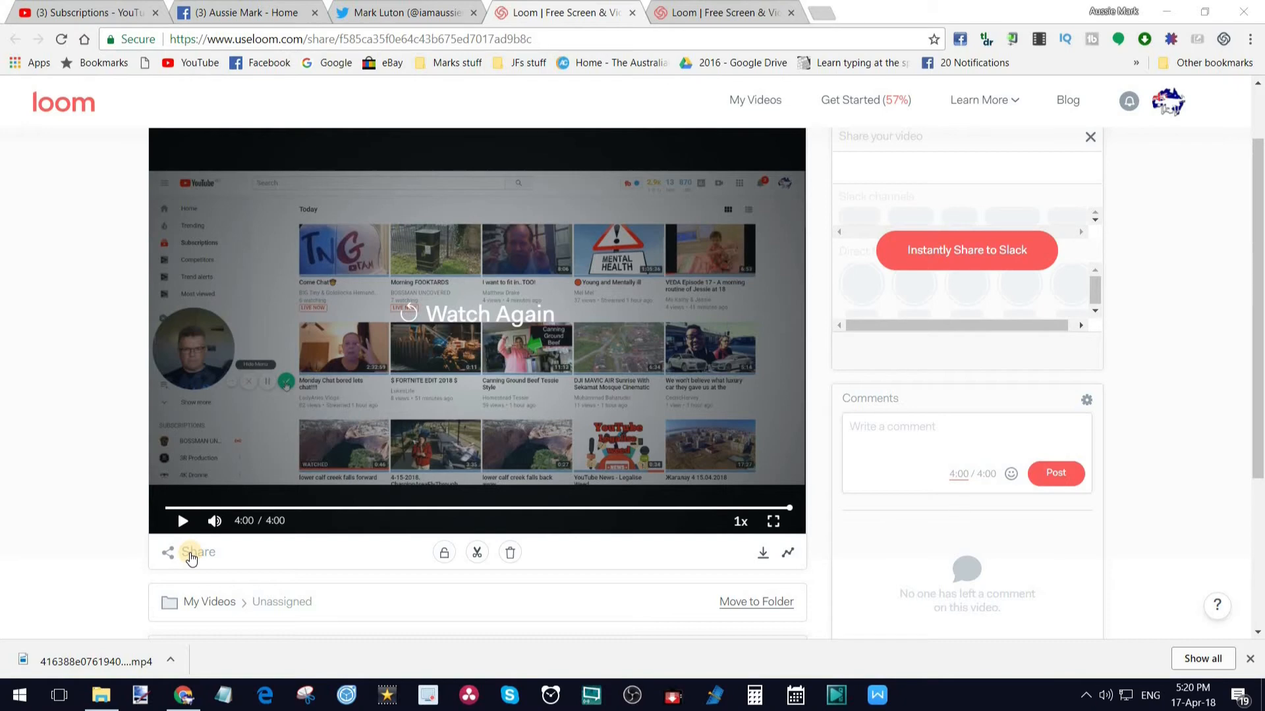
left_click(191, 555)
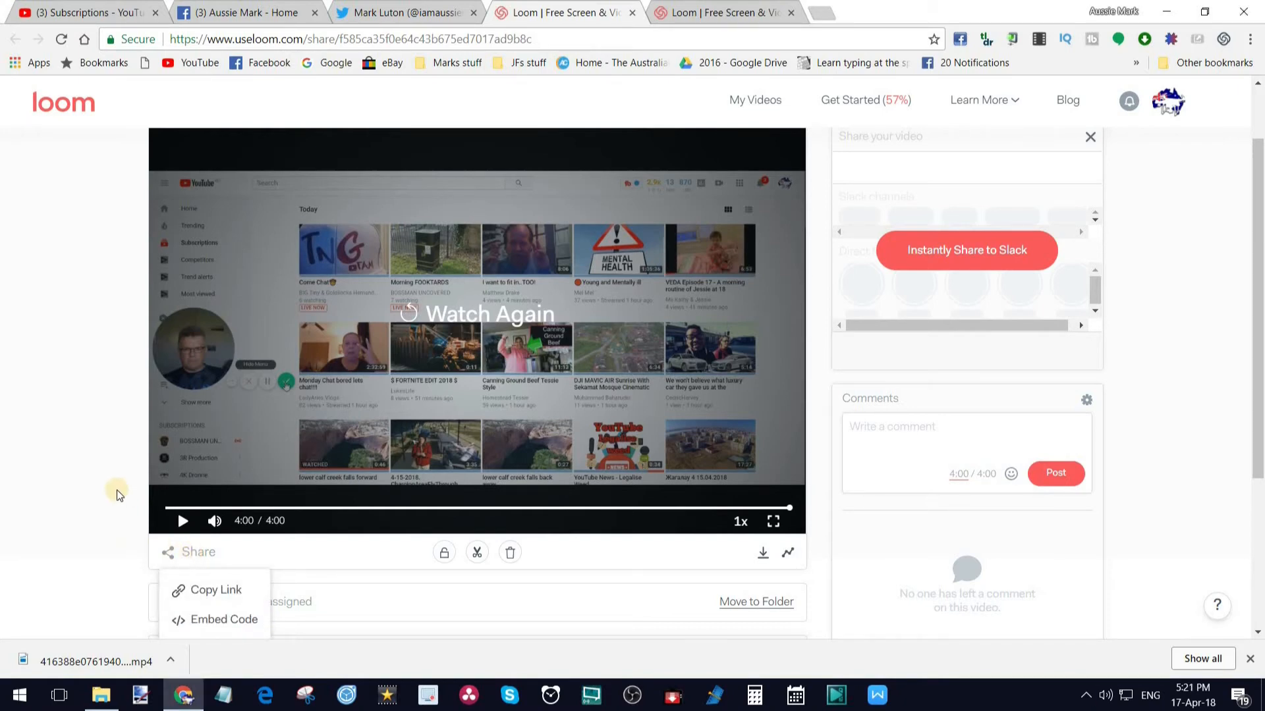
scroll(117, 495, "down", 3)
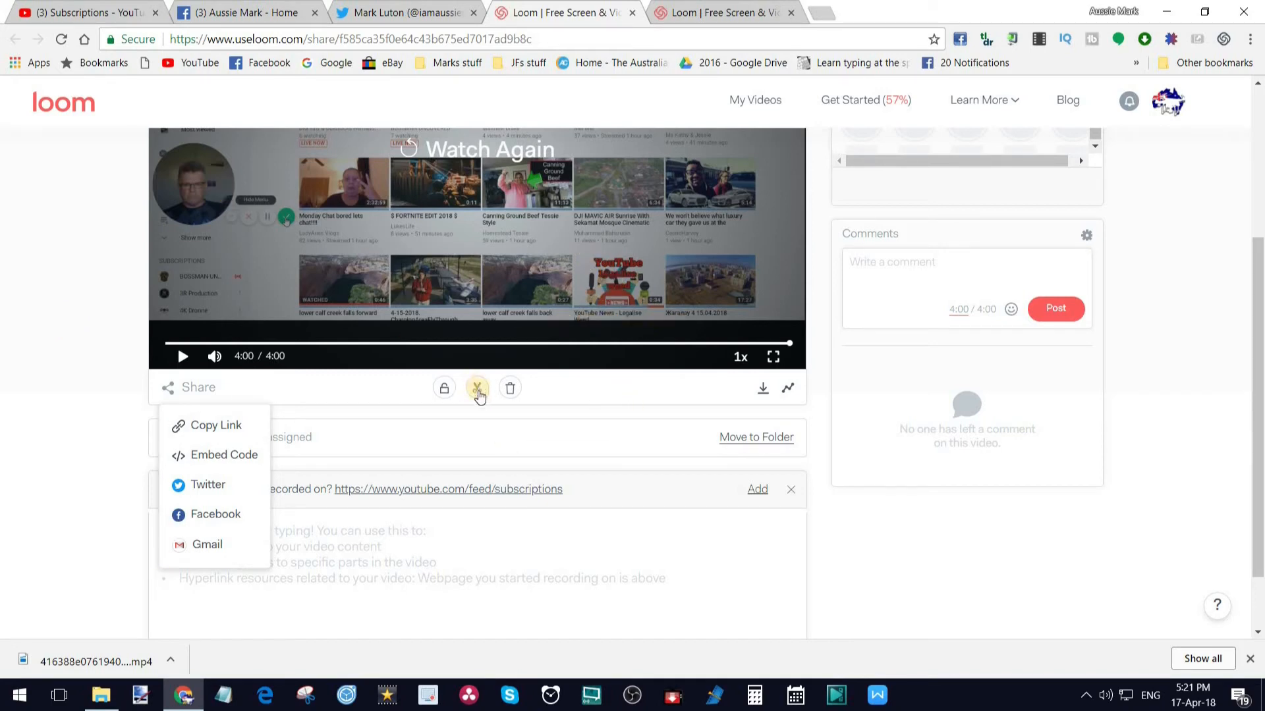
left_click(356, 392)
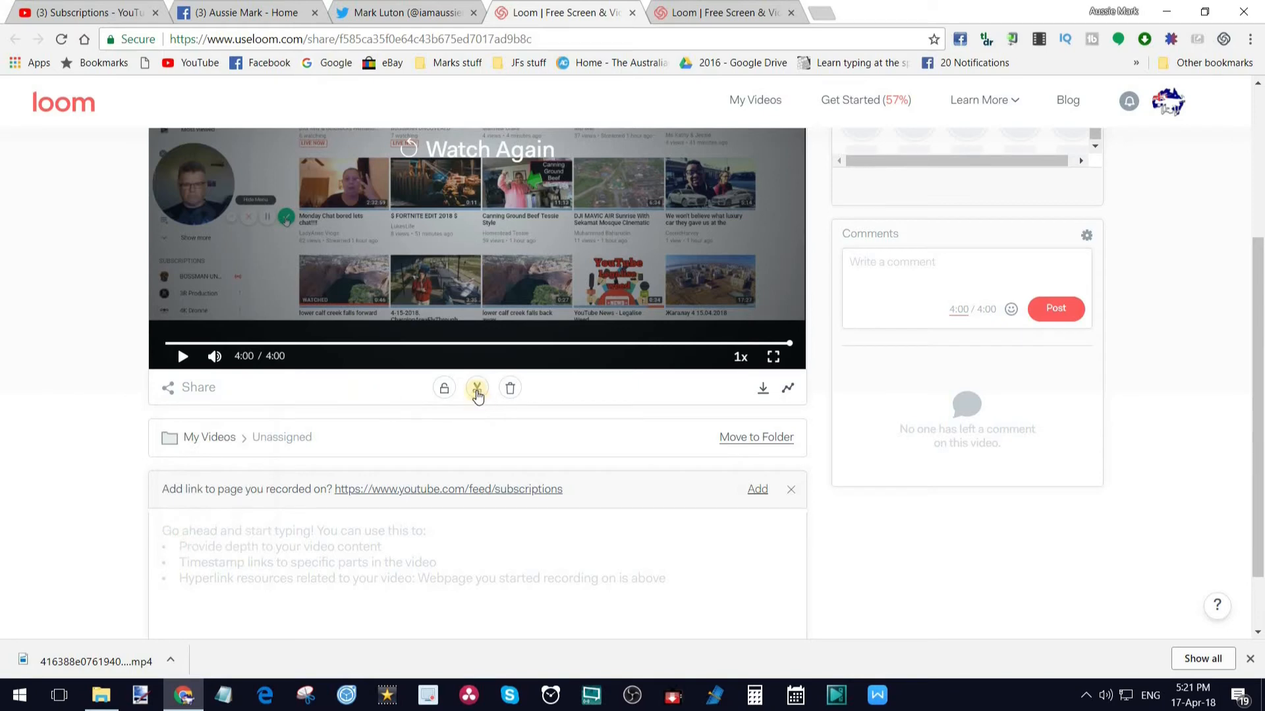
Open the recorded video for trimming and set the cut selection from 0:00.0 to 0:07.8.
left_click(476, 389)
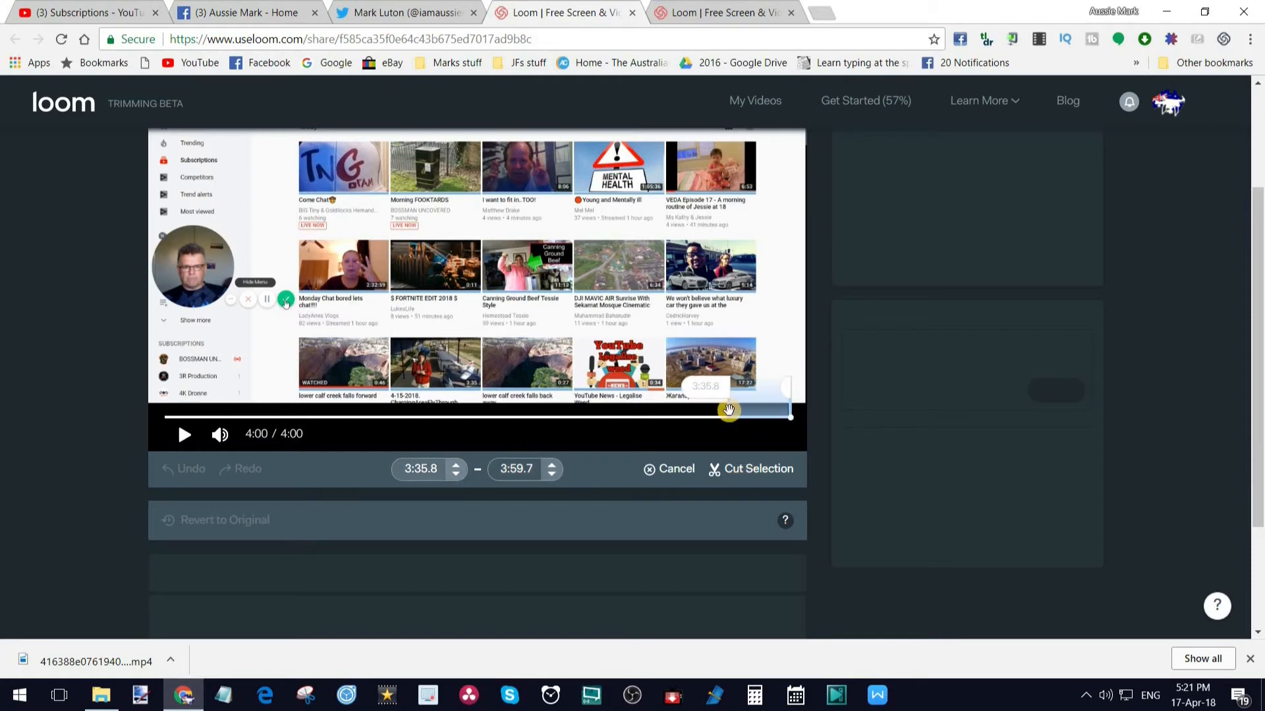
left_click_drag(741, 409, 771, 416)
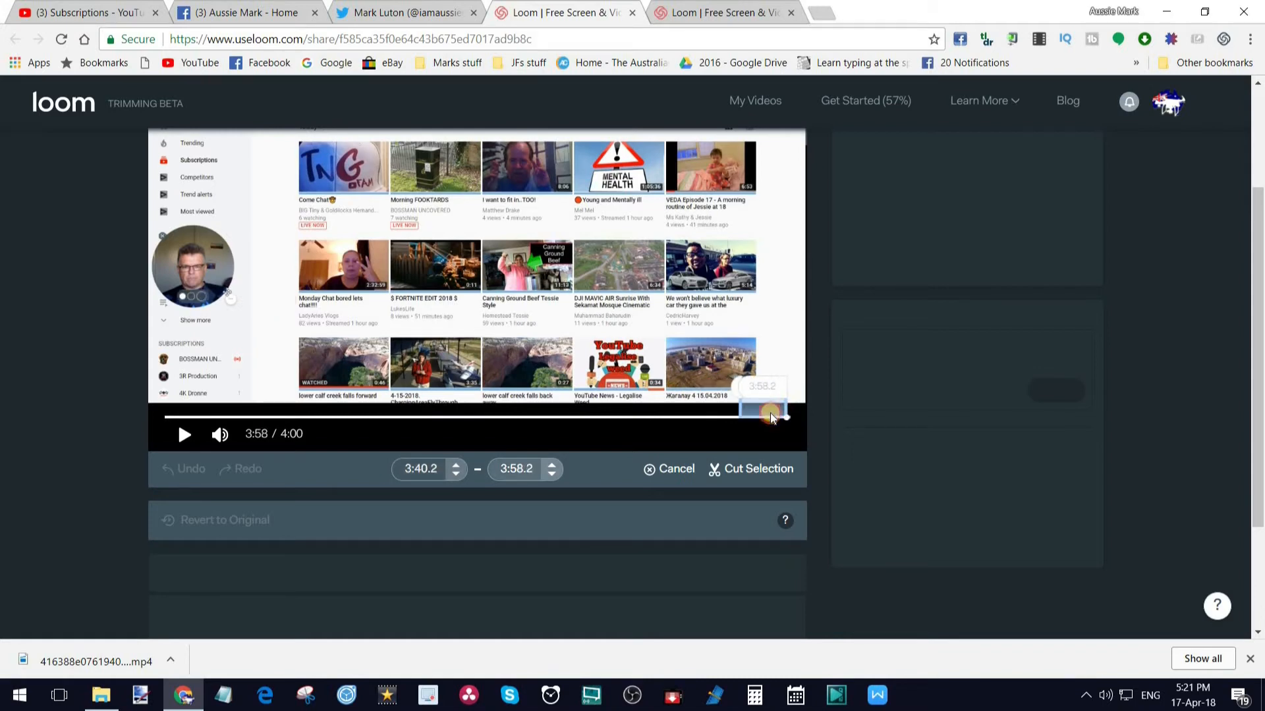
left_click_drag(755, 413, 6, 410)
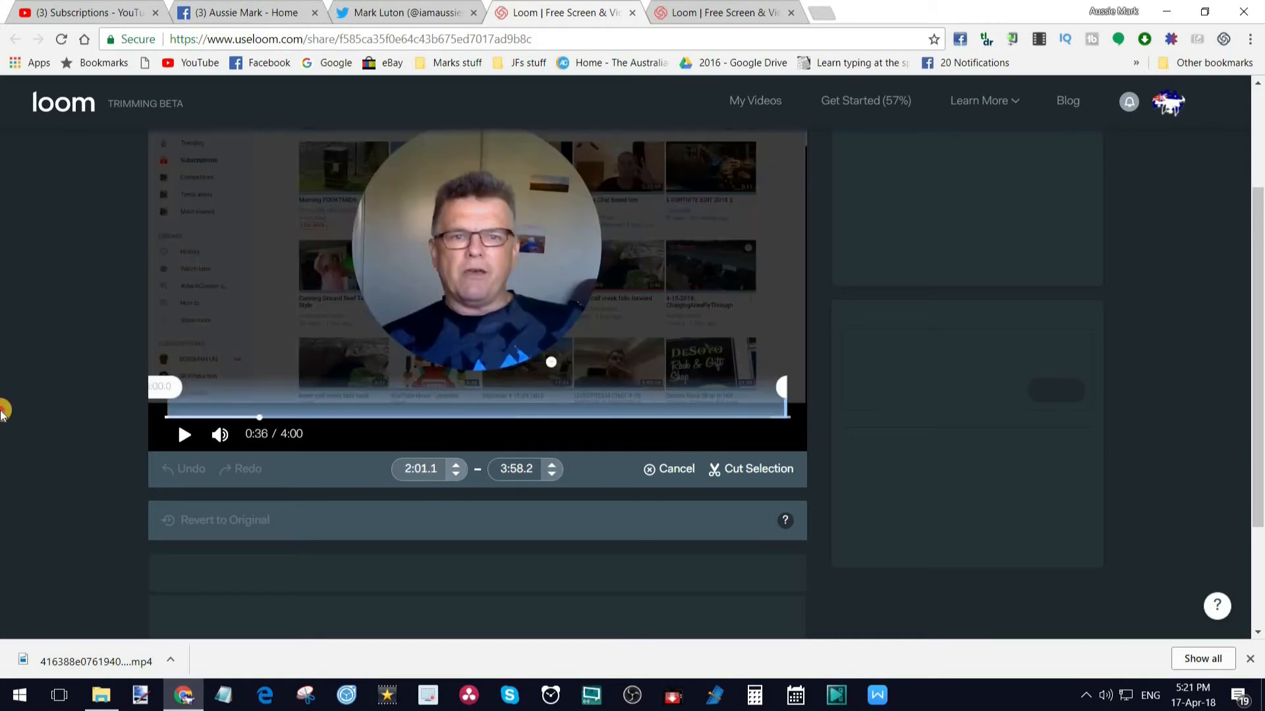
left_click_drag(785, 410, 186, 415)
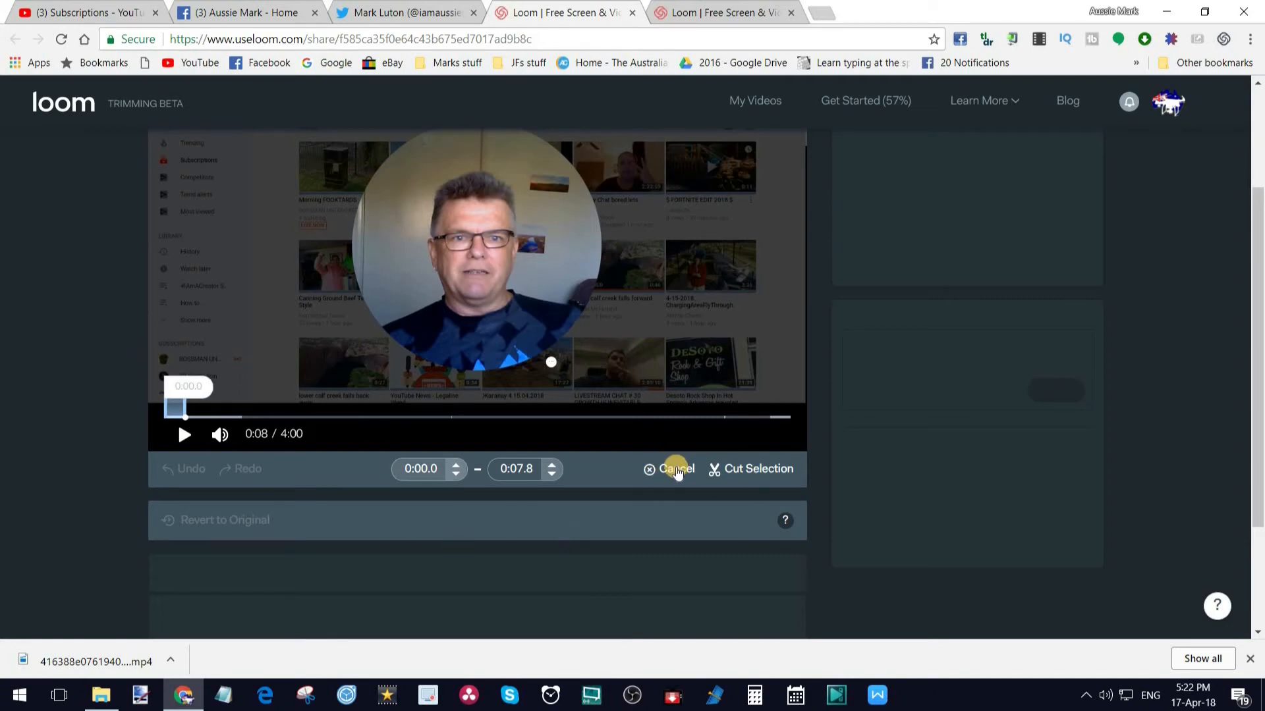
Discard the current cut selection, then try a new trim selection from 0:07.8 to 0:31.8 and cancel it.
left_click(677, 470)
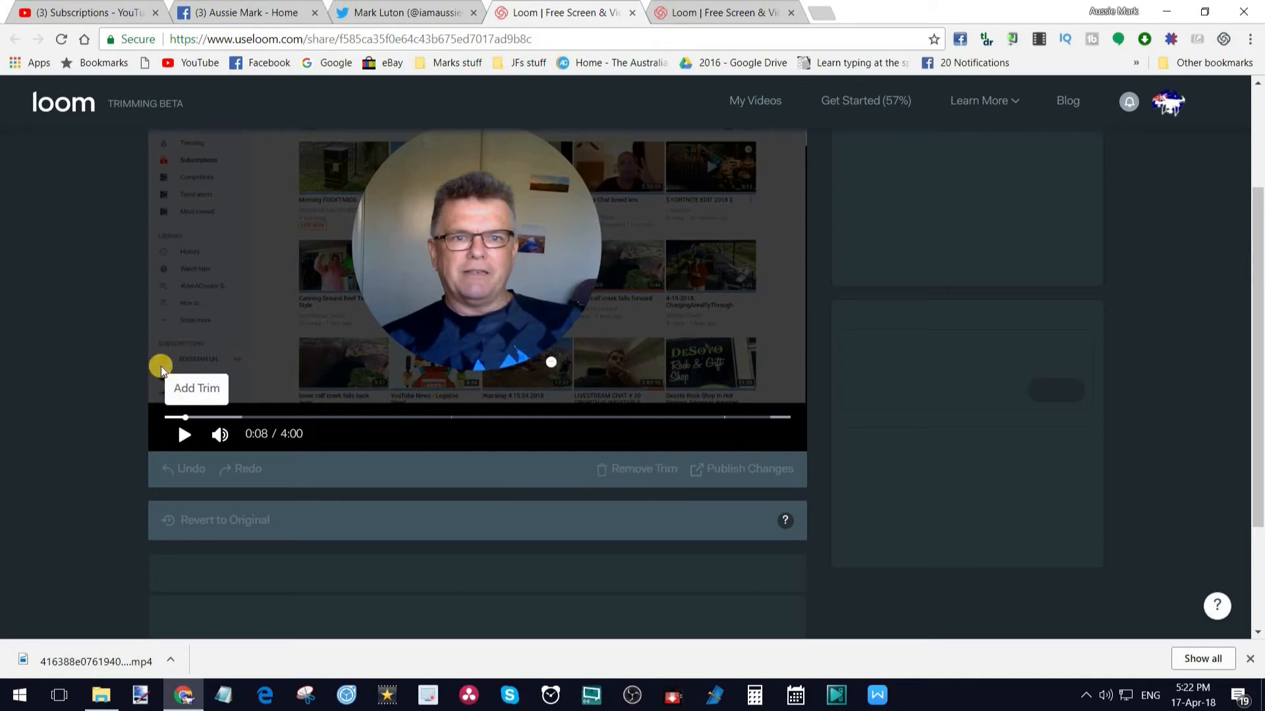
left_click(202, 394)
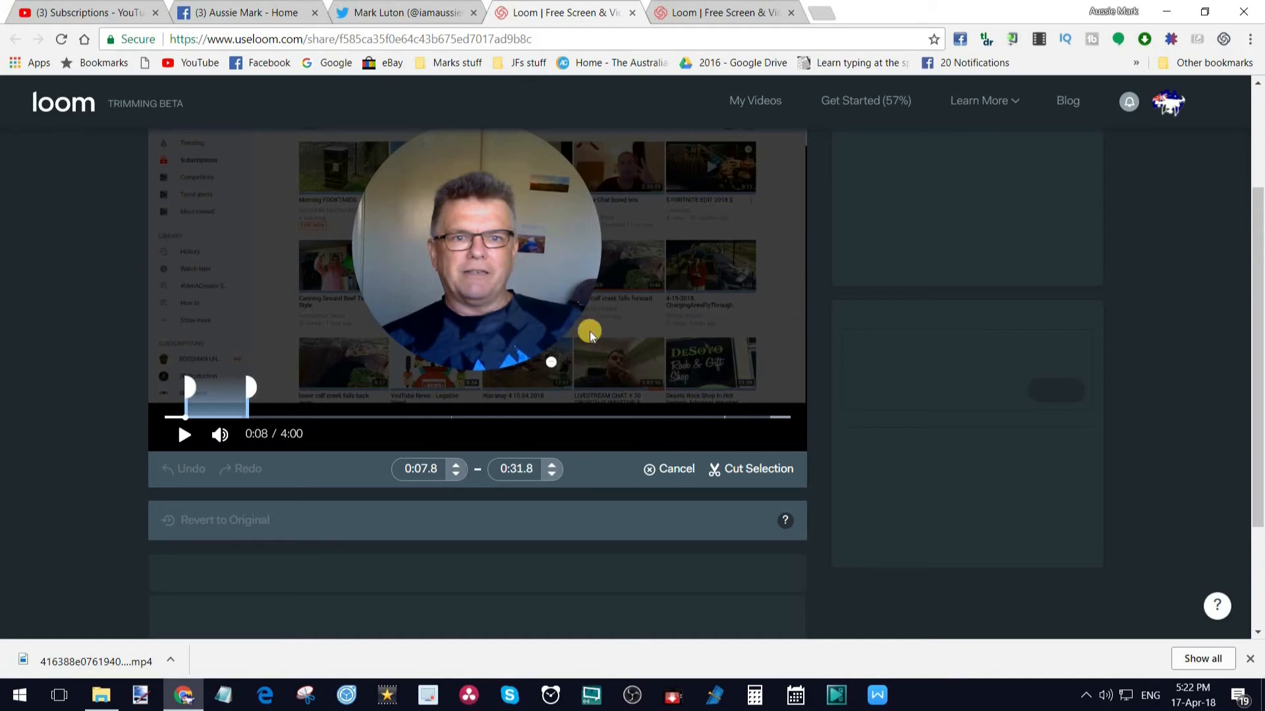
left_click(662, 469)
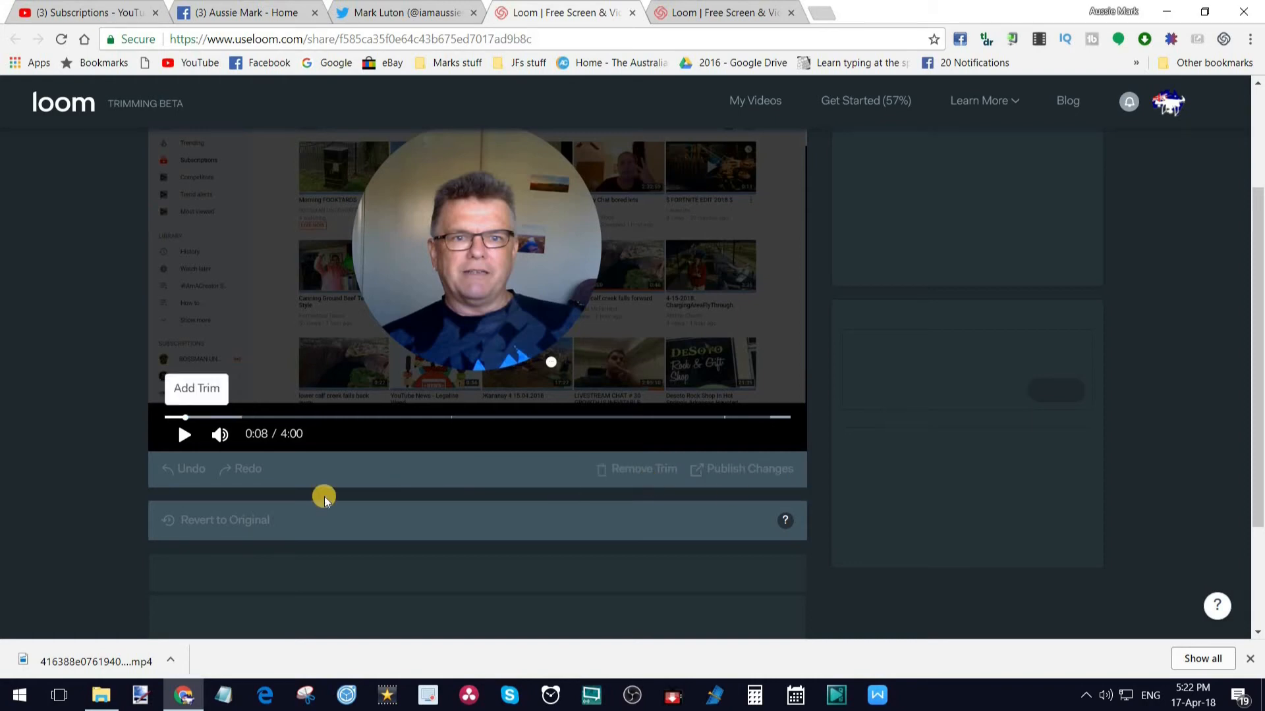
Leave the trimming editor for the recorded video's page and download the recording as an MP4 file.
scroll(42, 247, "up", 3)
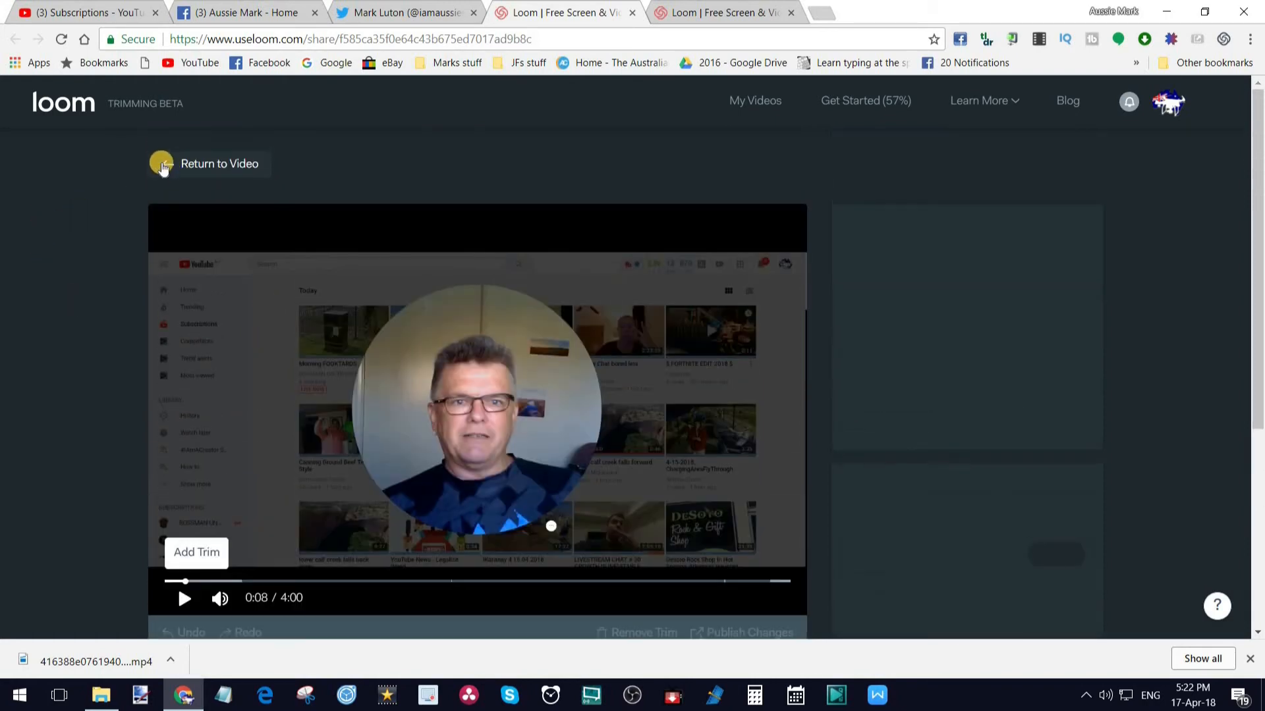
left_click(162, 166)
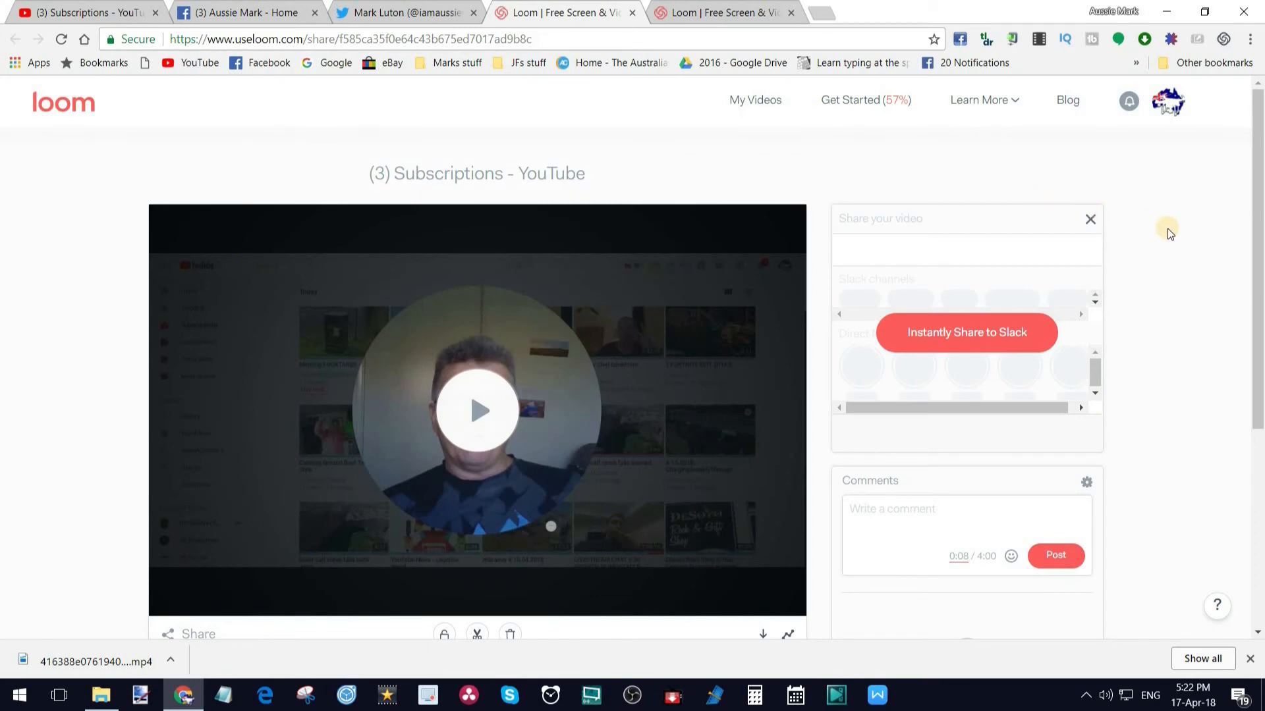
scroll(1163, 242, "down", 3)
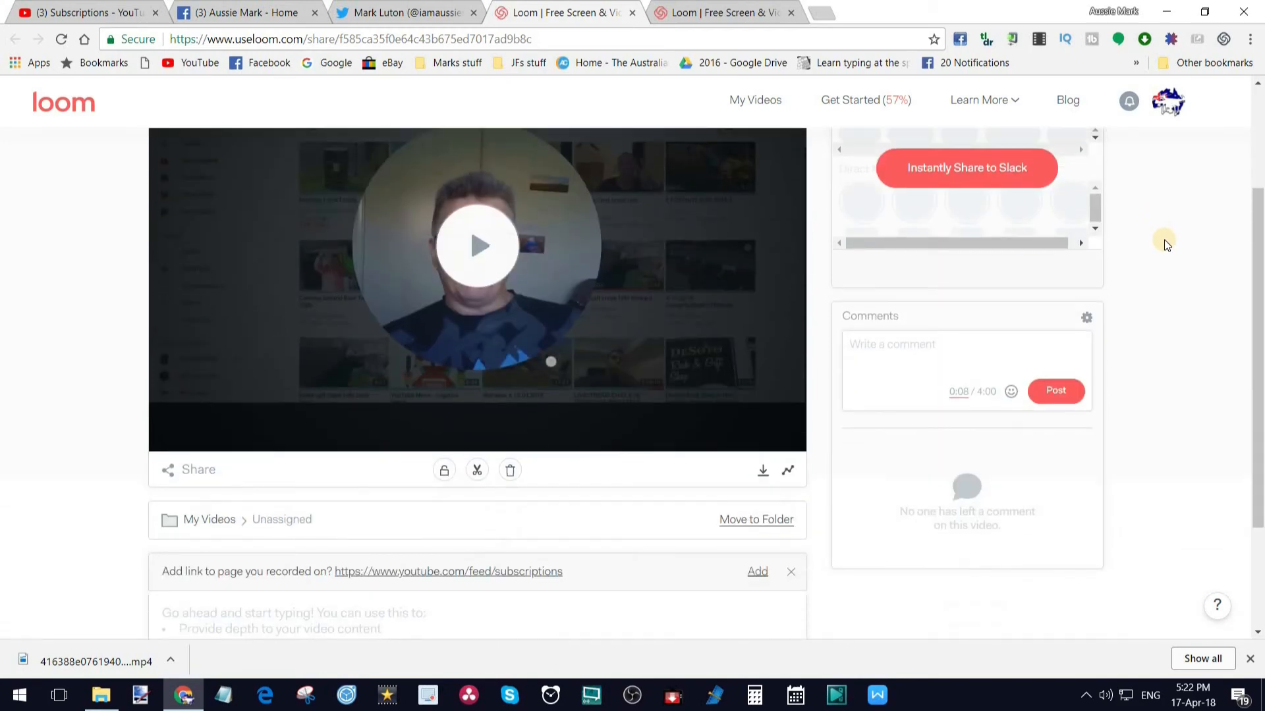
left_click(762, 470)
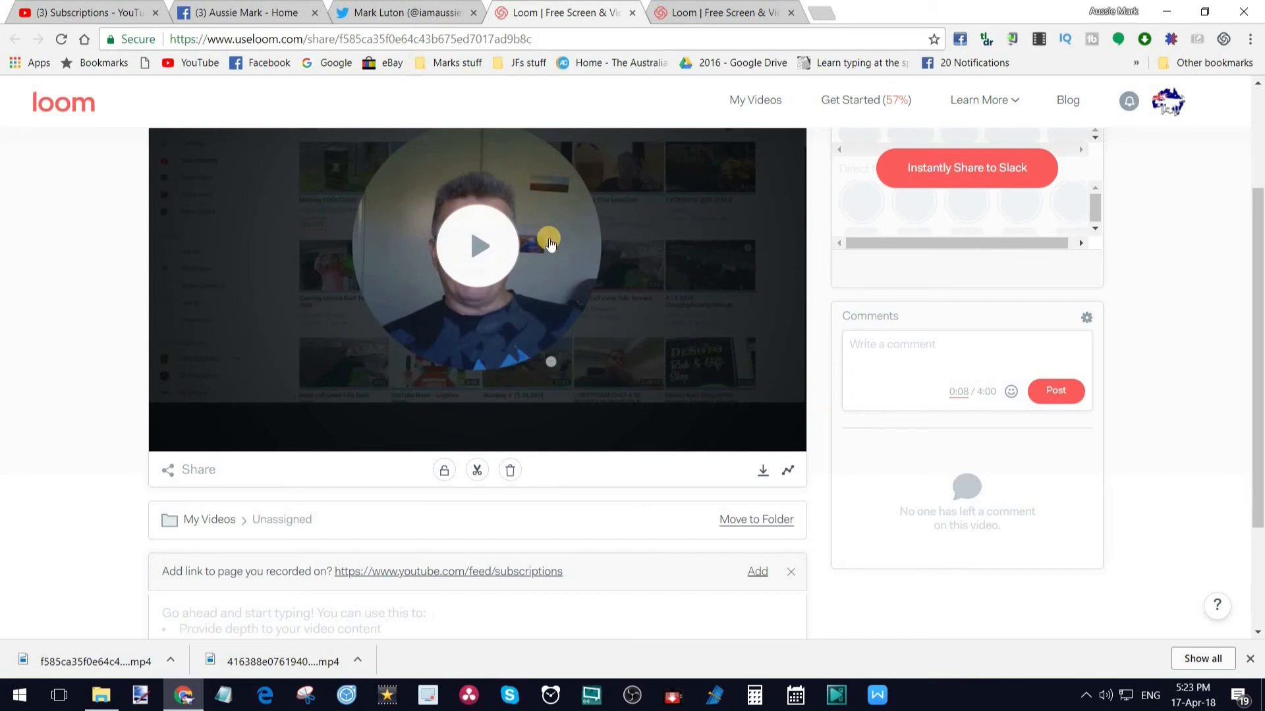
Remove the recorded video from the Loom account, choosing to delete rather than archive it.
left_click(510, 471)
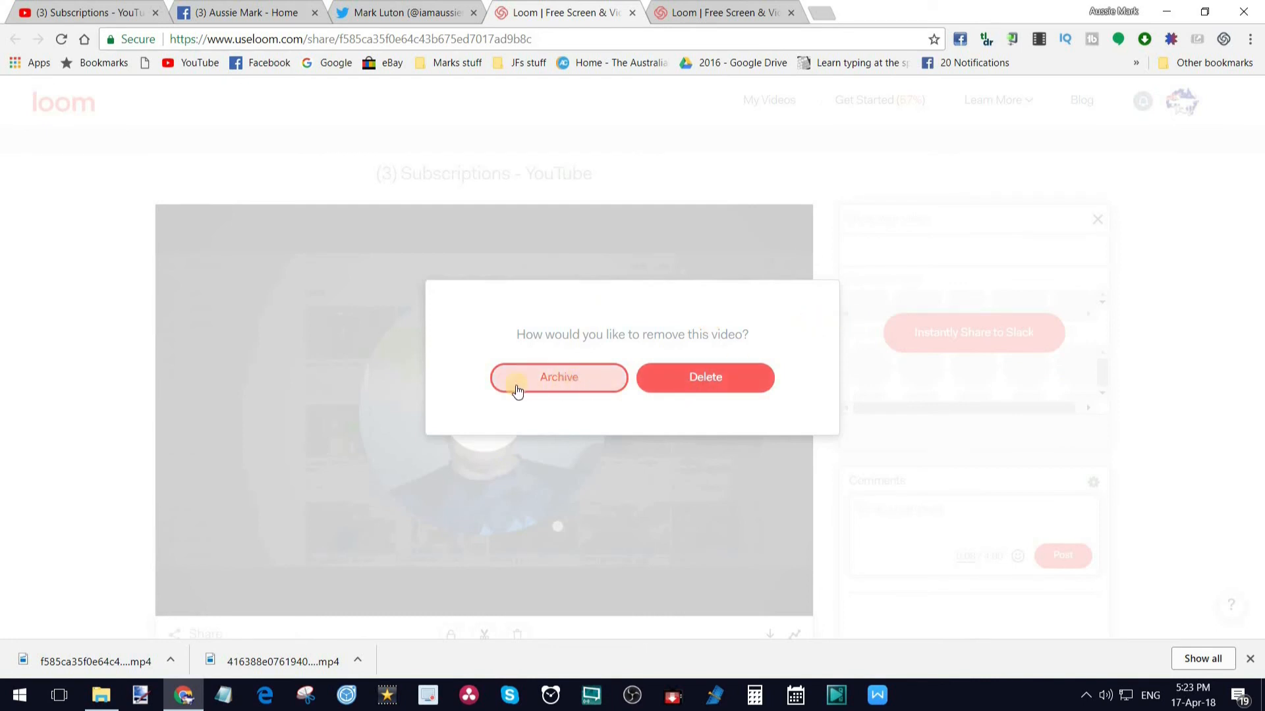
left_click(708, 381)
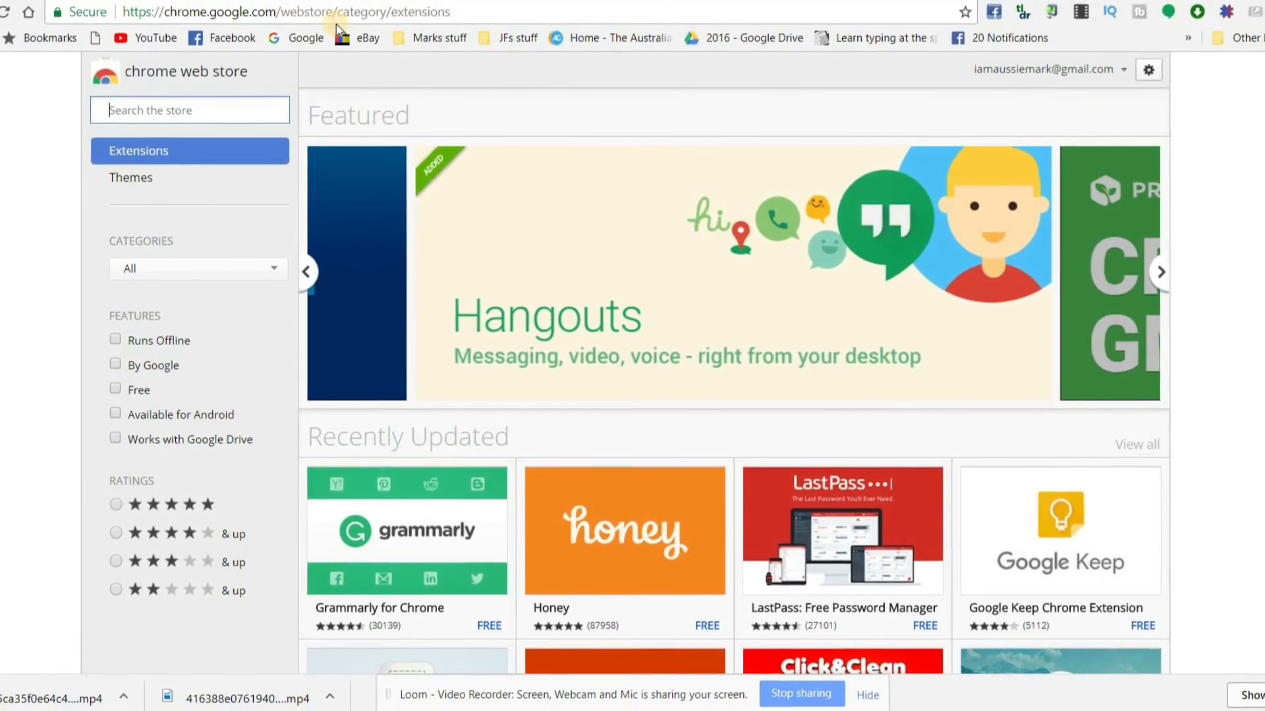
Search the Chrome Web Store for "loom".
left_click(206, 115)
type("l")
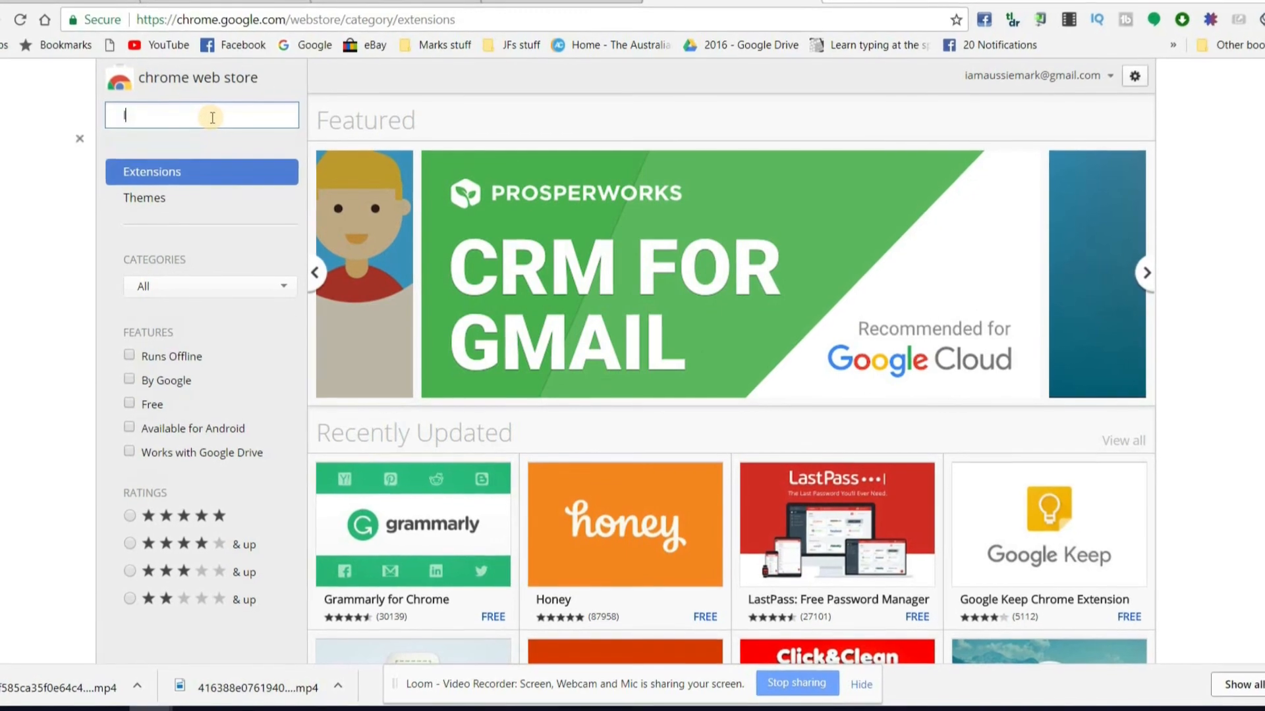
type("oom")
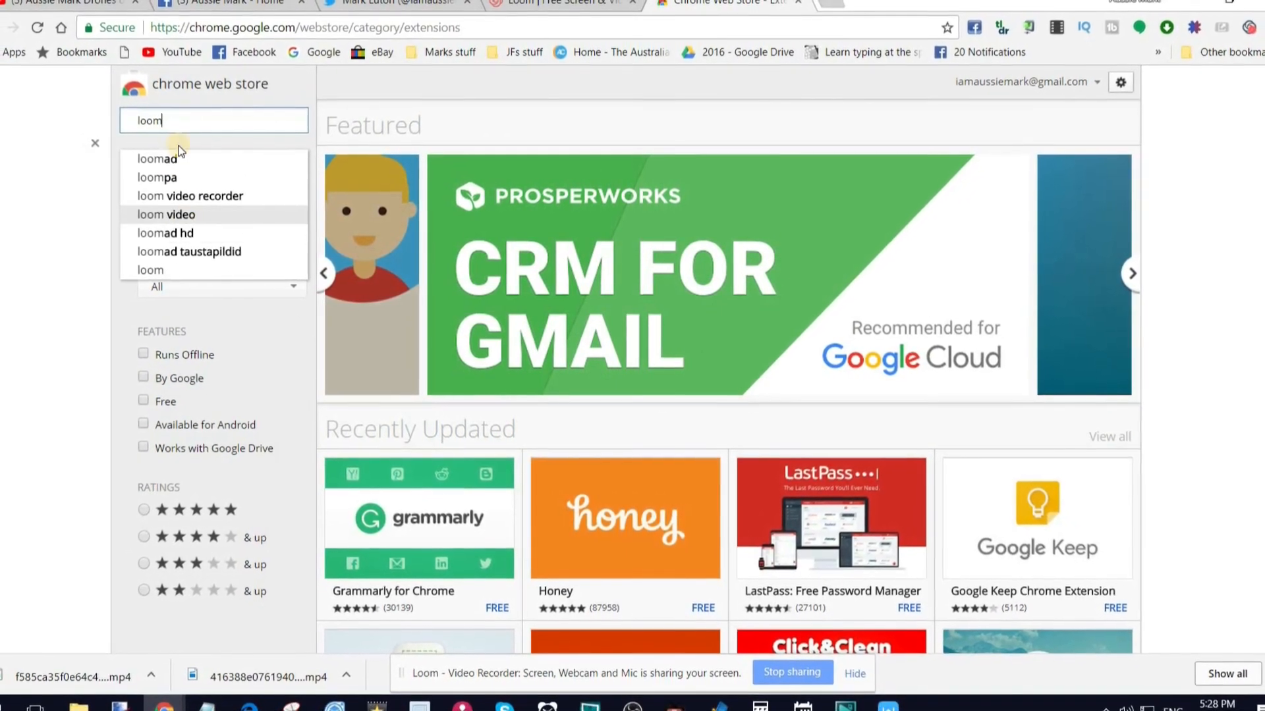
key("Return")
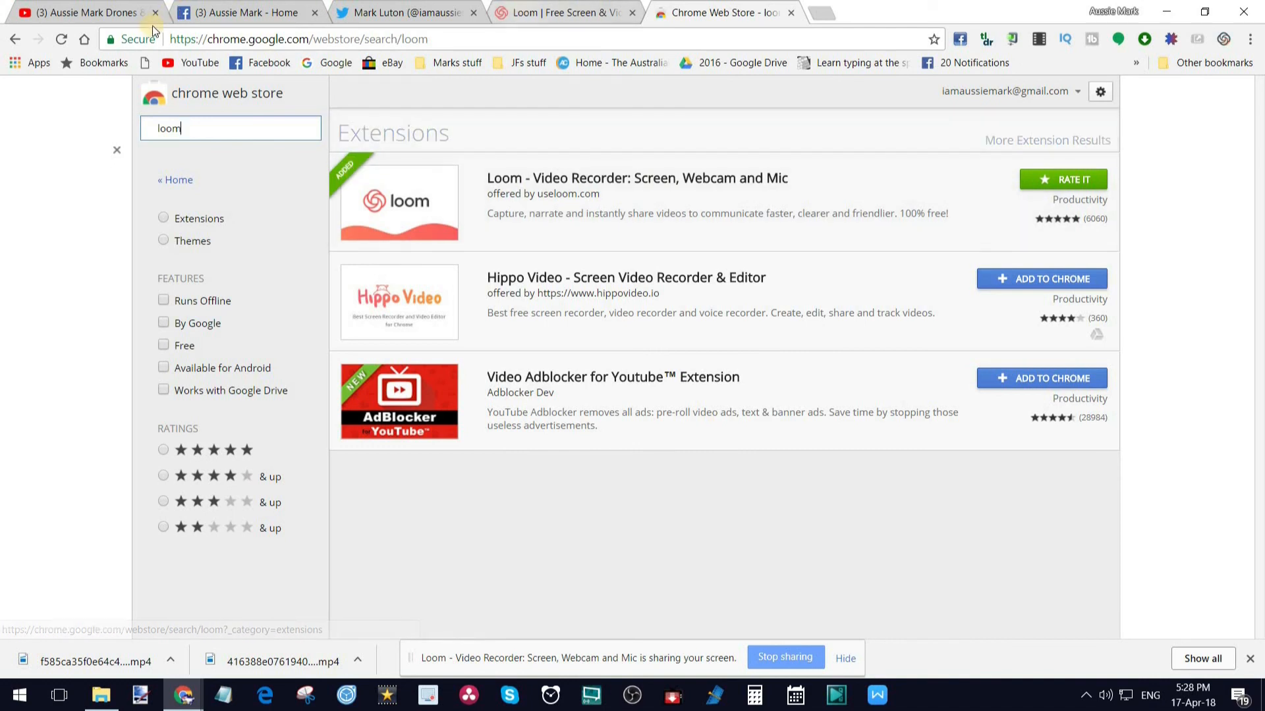
Switch to the open YouTube channel page.
left_click(131, 13)
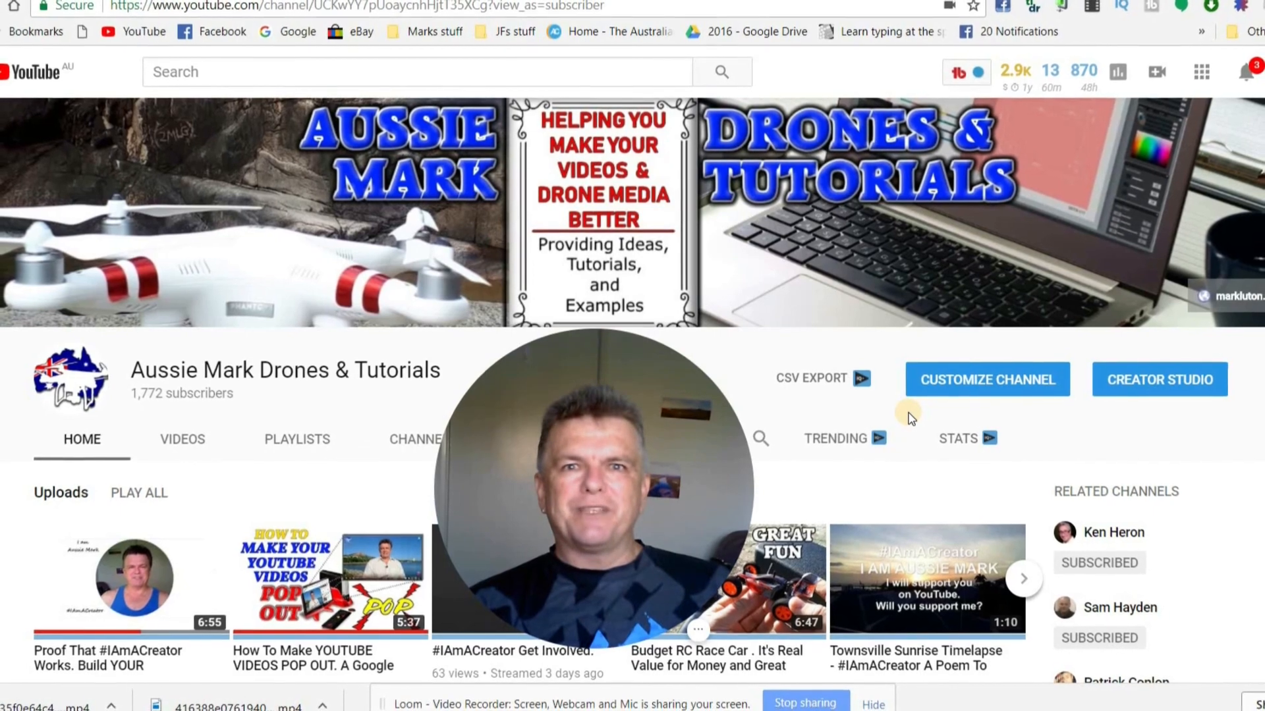